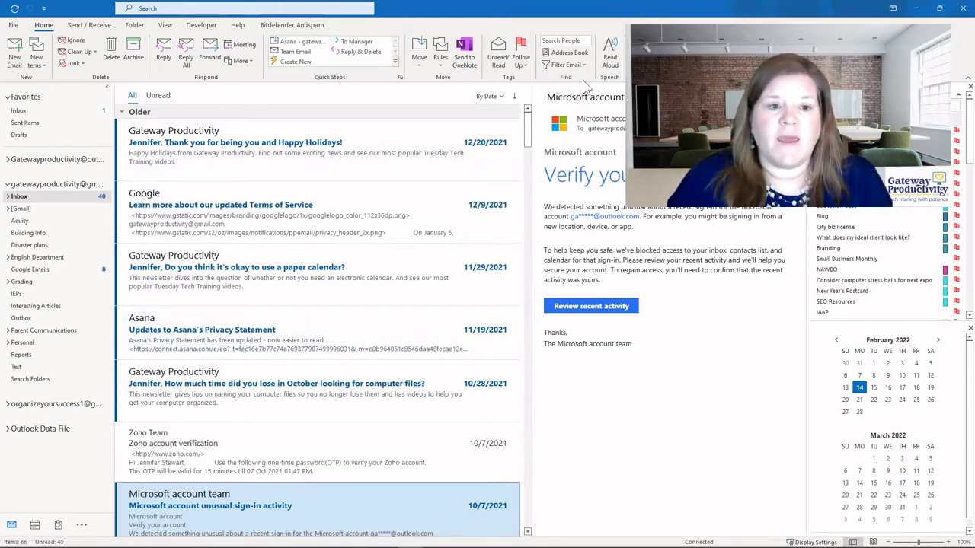
# - Arrange the inbox messages by sender using the From arrangement
pyautogui.click(482, 97)
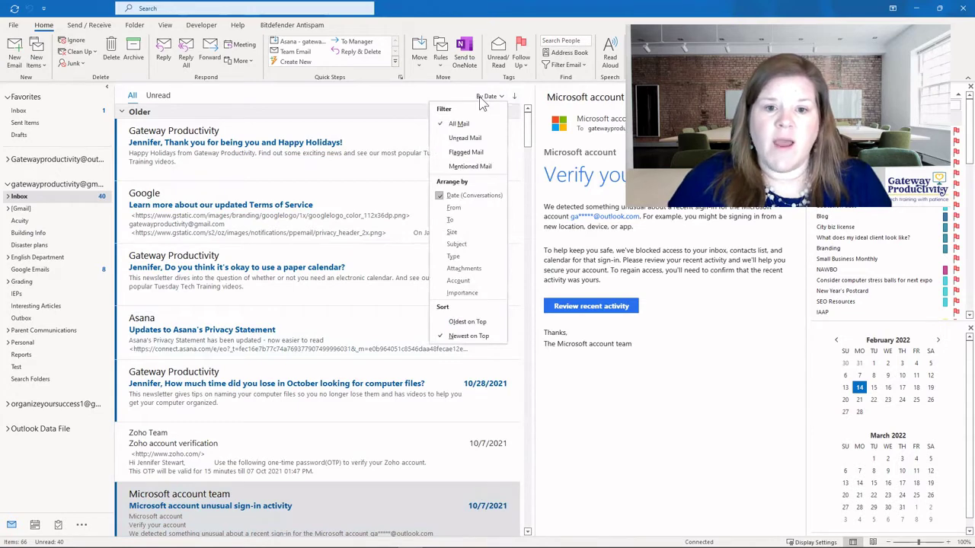
pyautogui.click(455, 208)
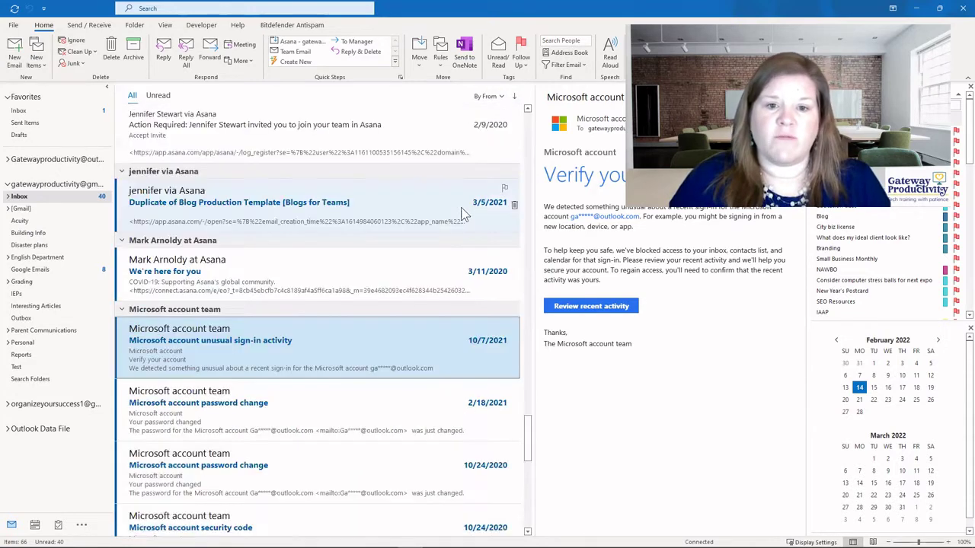
pyautogui.click(500, 97)
pyautogui.click(442, 89)
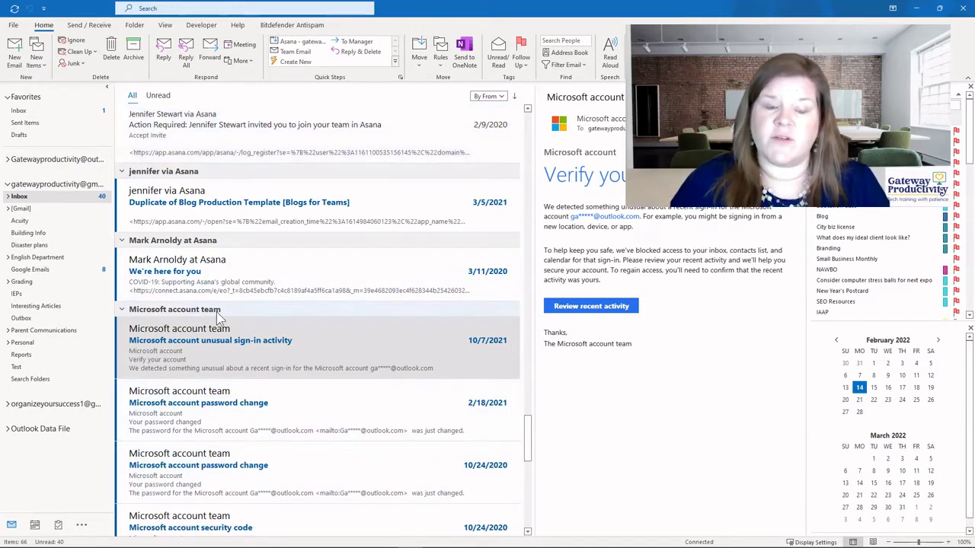
# - Select all four messages in the Microsoft account team group and start moving them to another folder
pyautogui.scroll(-3, 218, 316)
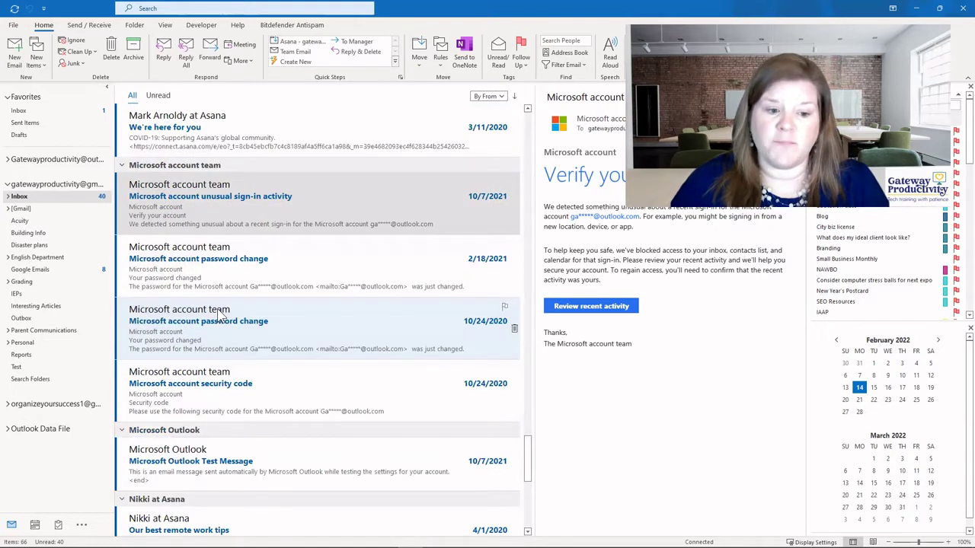
pyautogui.click(223, 203)
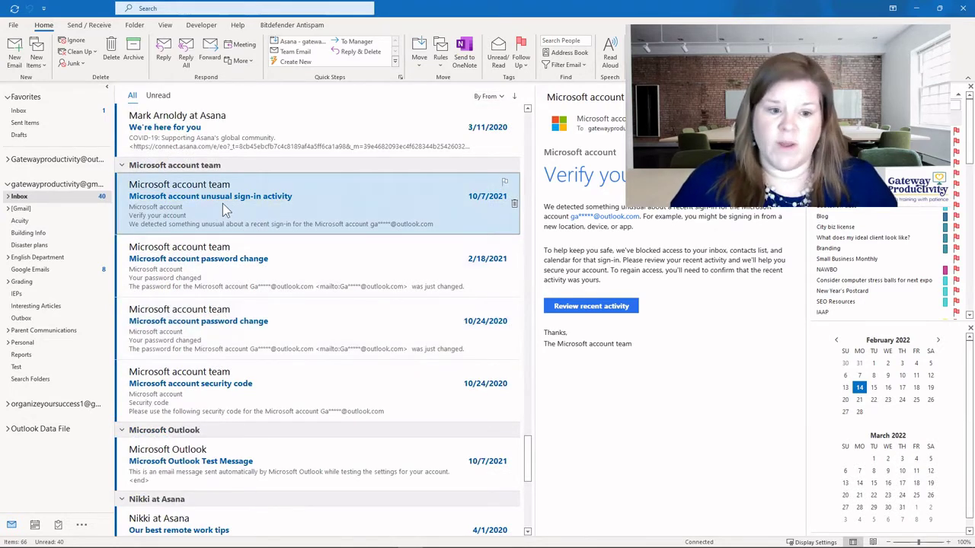
pyautogui.keyDown('shift'); pyautogui.click(229, 391); pyautogui.keyUp('shift')
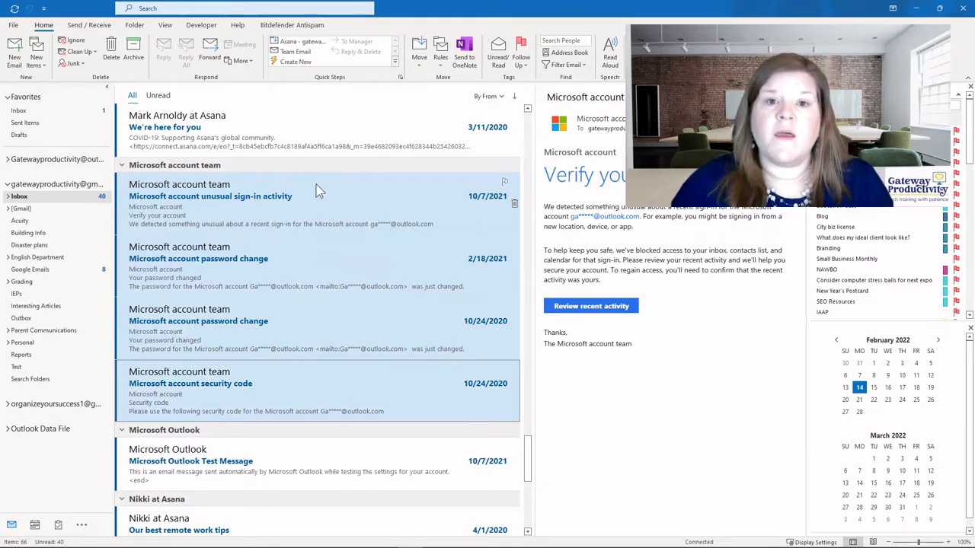
pyautogui.moveTo(314, 205)
pyautogui.mouseDown()
pyautogui.moveTo(39, 281)
pyautogui.moveTo(17, 395)
pyautogui.moveTo(17, 199)
pyautogui.moveTo(322, 206)
pyautogui.mouseUp()
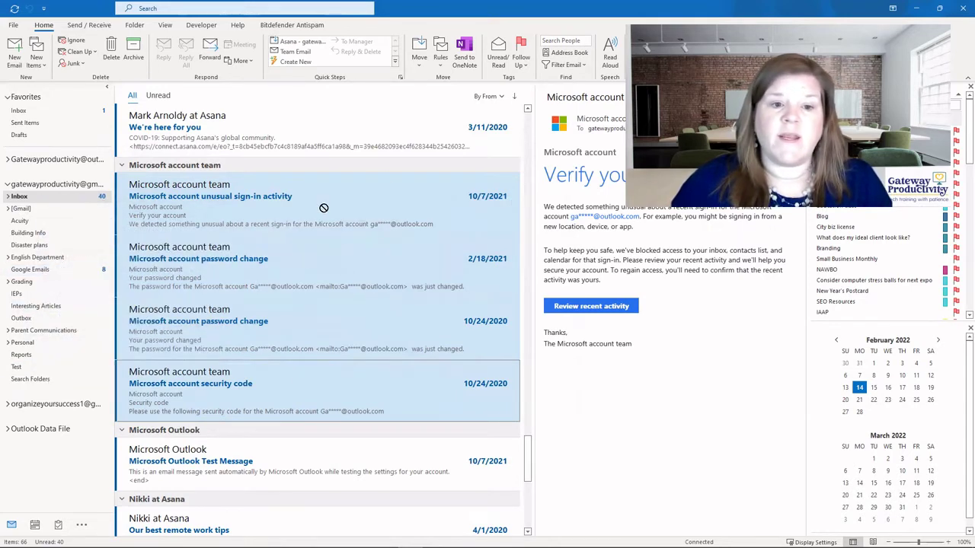
pyautogui.rightClick(379, 183)
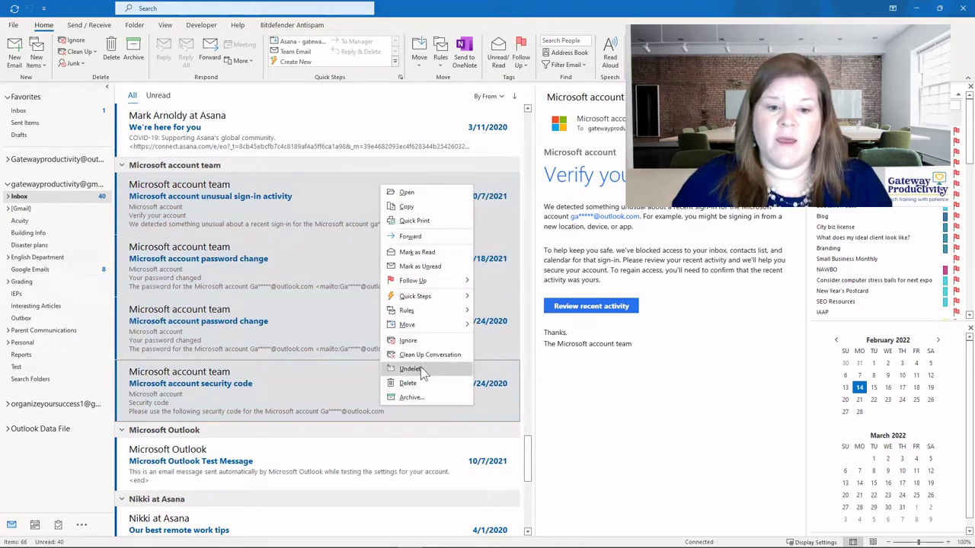
pyautogui.moveTo(430, 323)
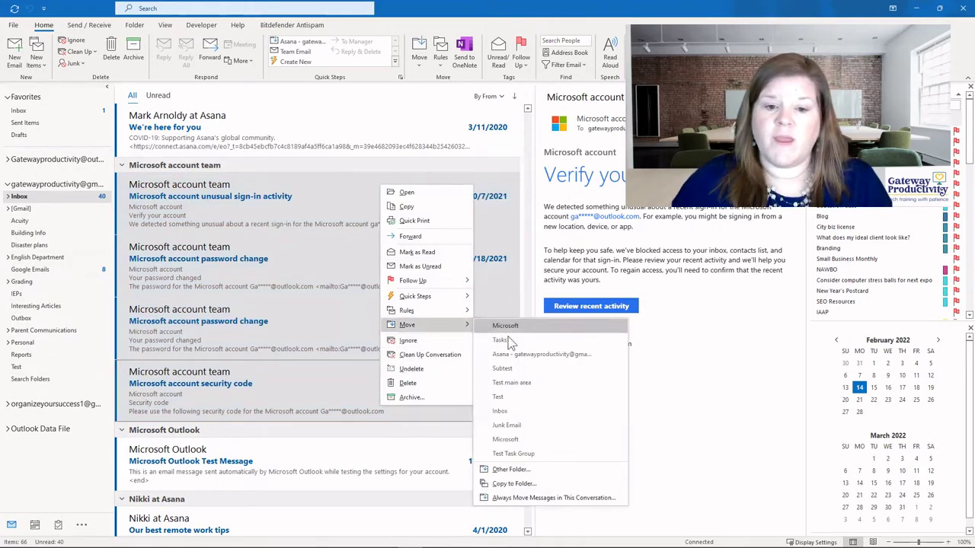
pyautogui.click(533, 471)
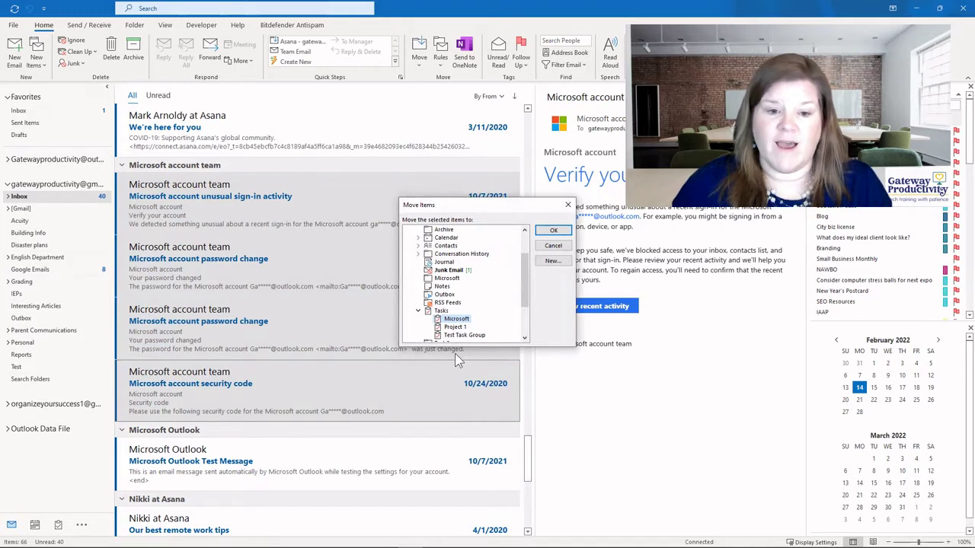
# - Create a mail folder named Microsoft inside the Outlook.com account's Inbox and move the selected messages into it
pyautogui.scroll(2, 470, 278)
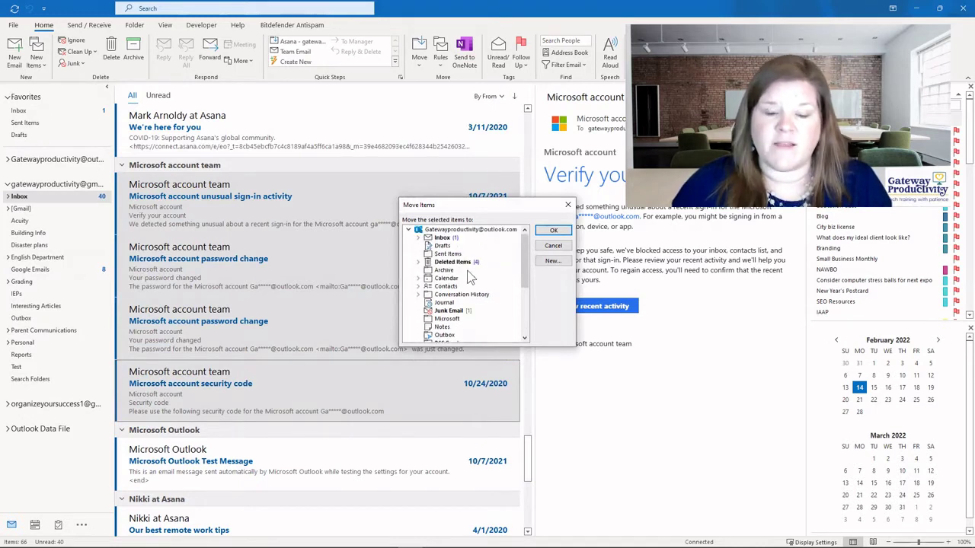
pyautogui.click(419, 239)
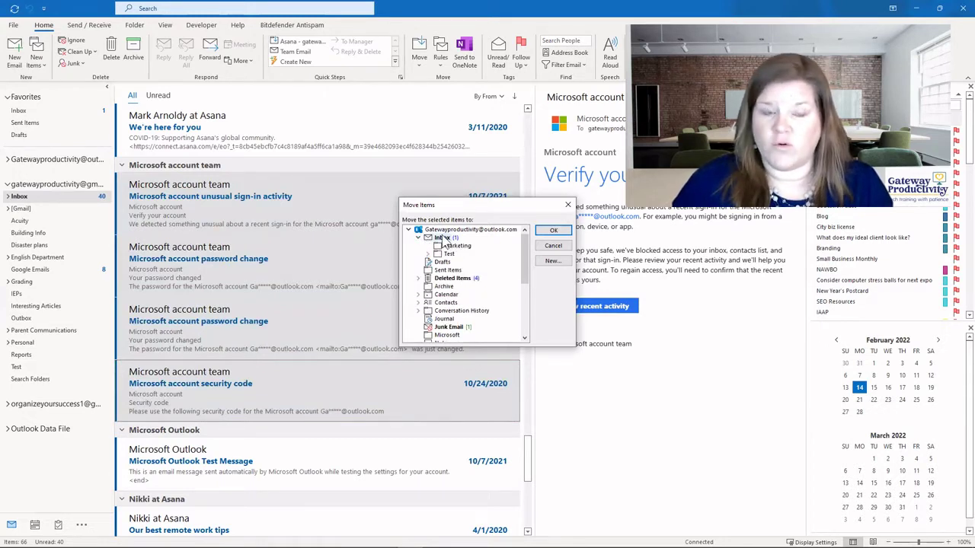
pyautogui.click(553, 261)
pyautogui.write('Microsoft')
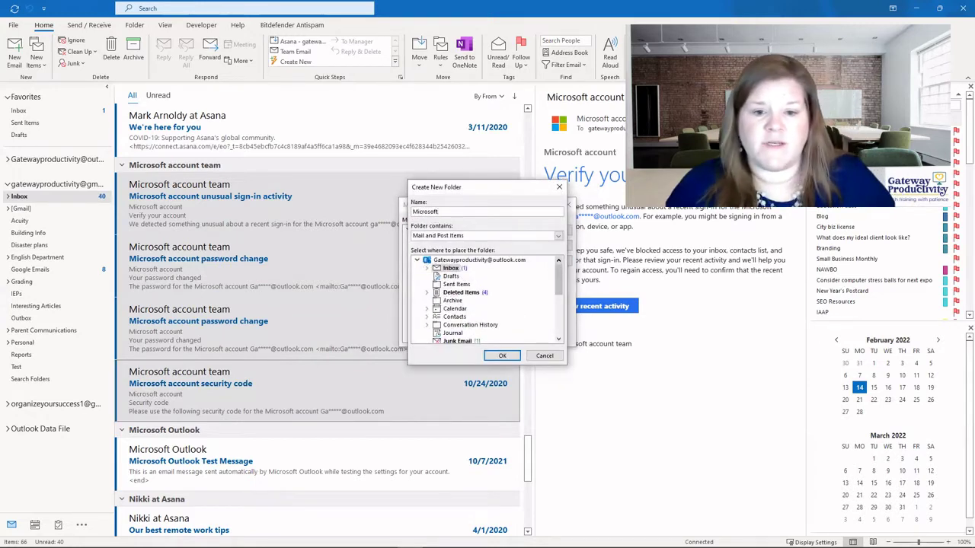
pyautogui.click(503, 357)
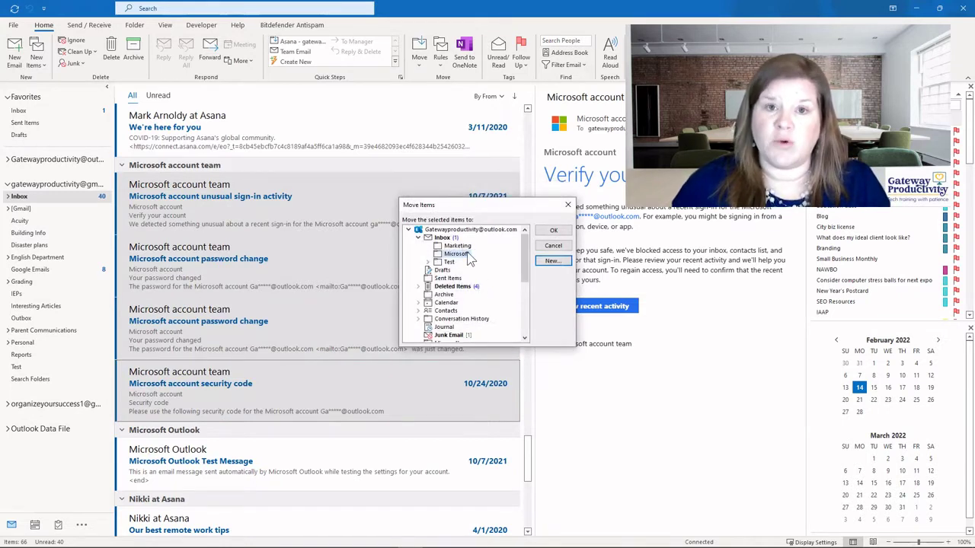
pyautogui.click(554, 230)
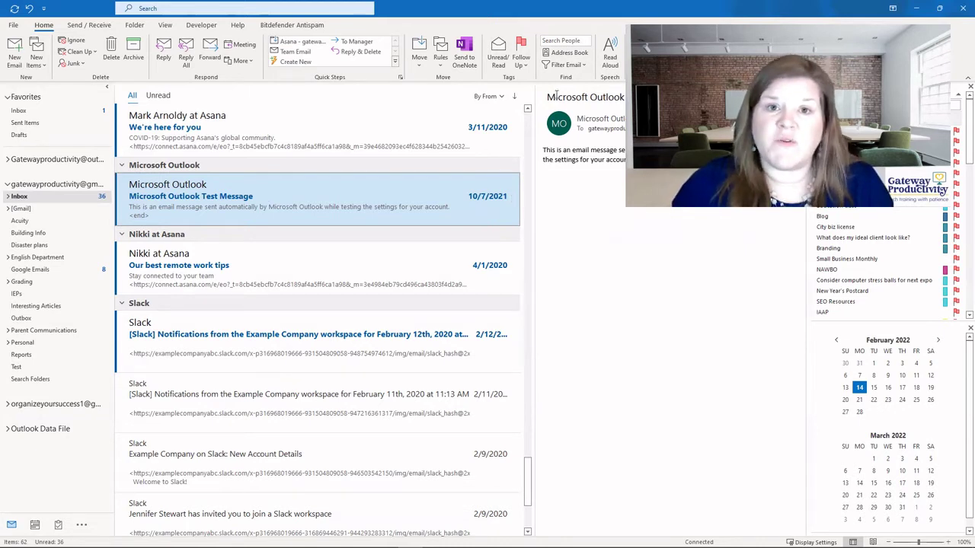
# - Open the February 12th Slack notification message and copy the sender's name and e-mail address from its header
pyautogui.click(194, 336)
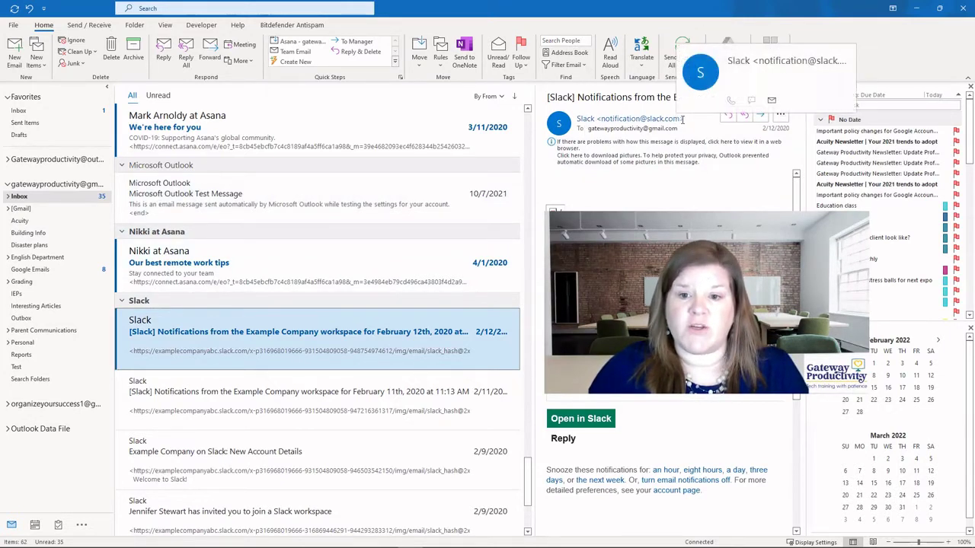
pyautogui.click(680, 121)
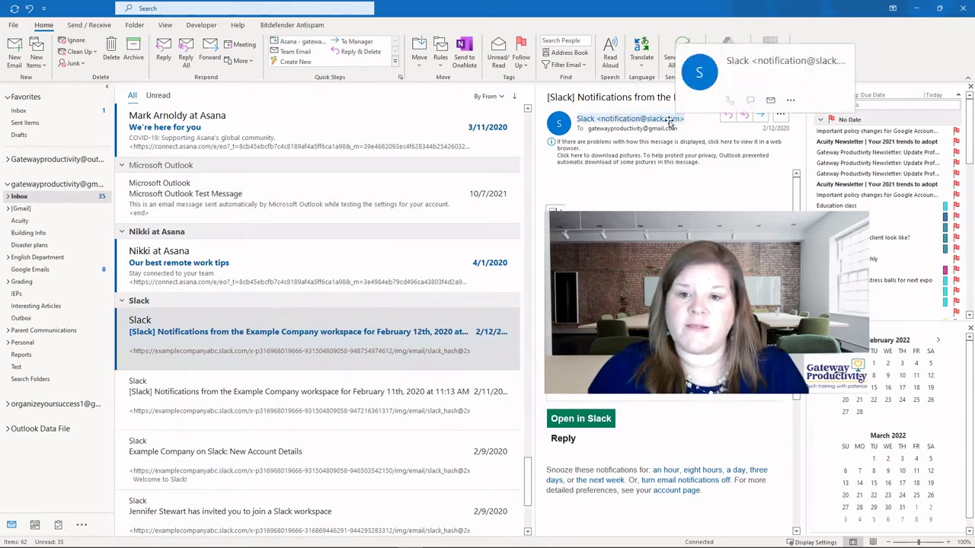
pyautogui.rightClick(674, 122)
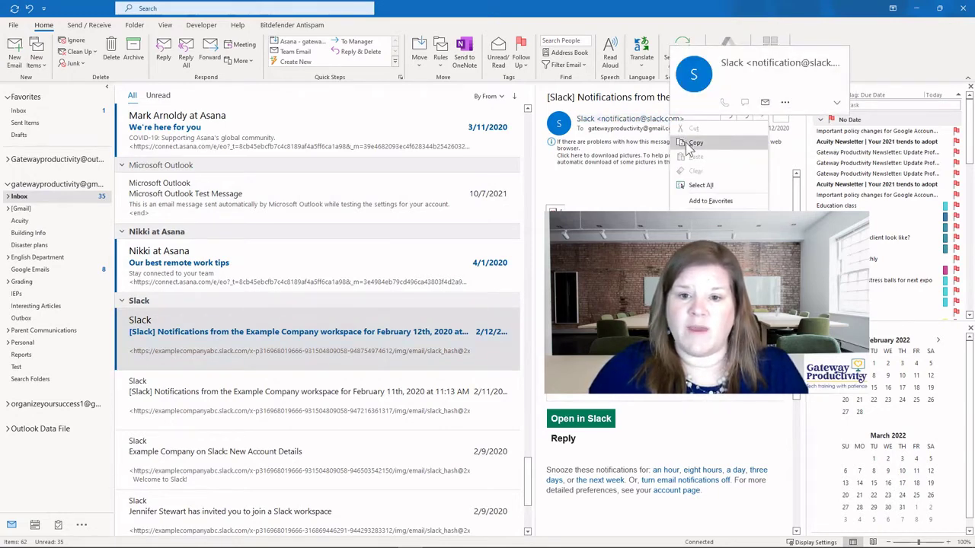
pyautogui.click(693, 143)
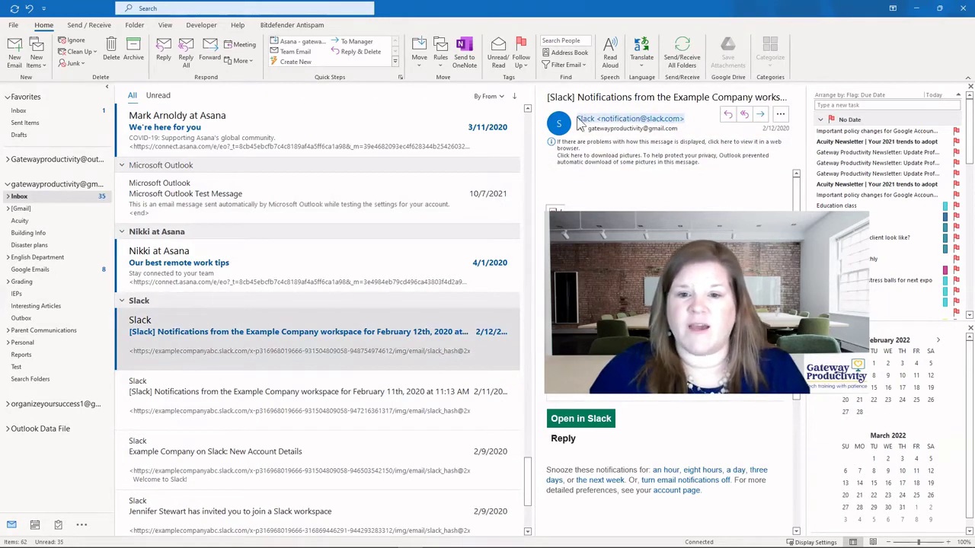
# - Search the current mailbox for the copied Slack sender's e-mail address, without the display name and angle brackets
pyautogui.click(173, 10)
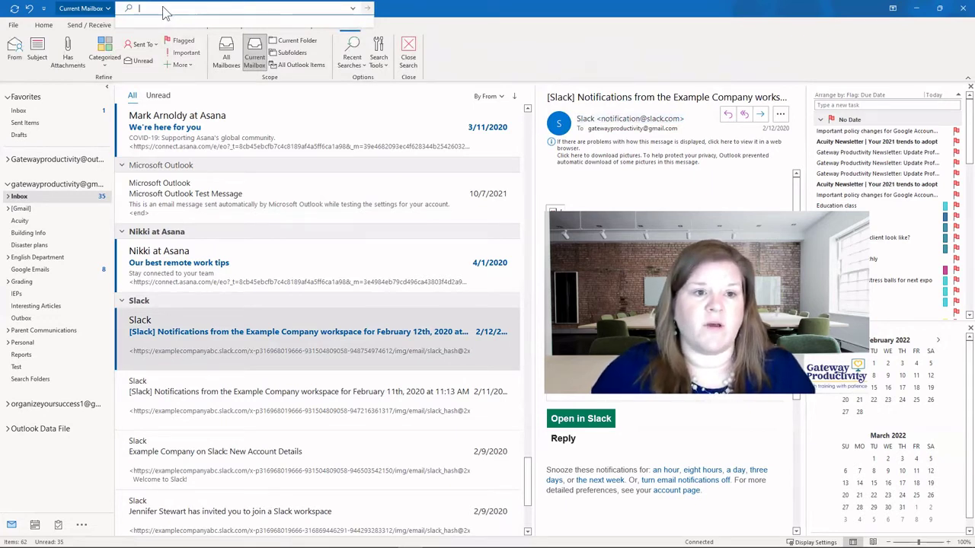
pyautogui.click(182, 48)
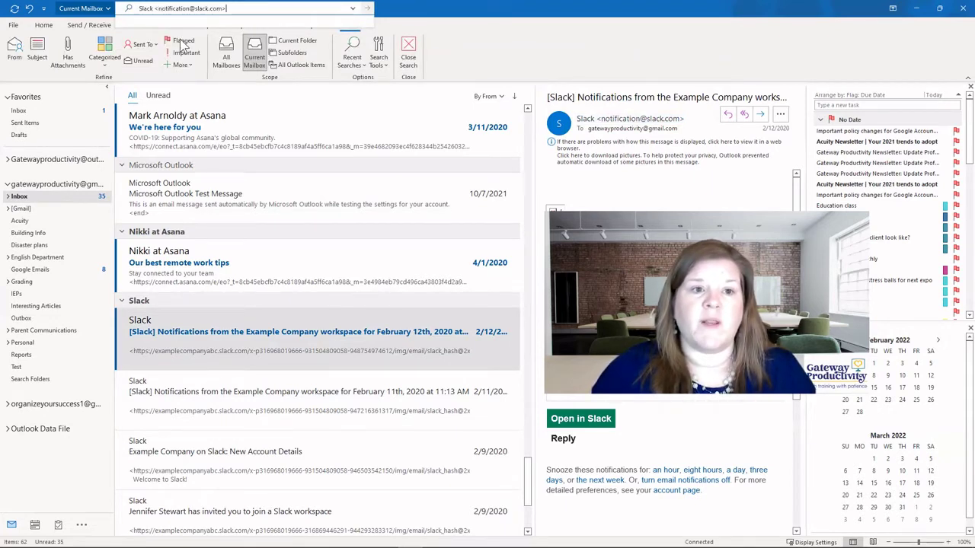
pyautogui.click(156, 9)
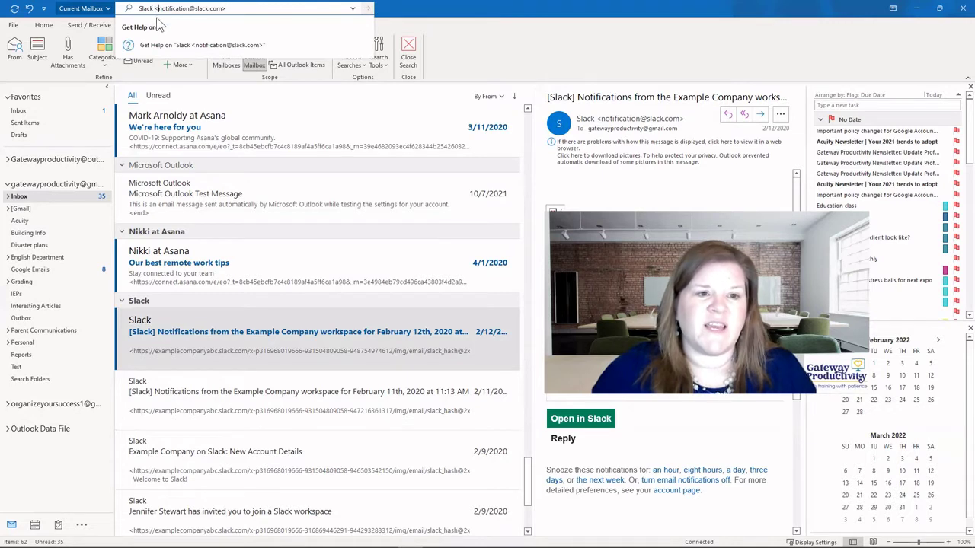
pyautogui.press('BackSpace')
pyautogui.press('BackSpace')
pyautogui.press('BackSpace')
pyautogui.press('BackSpace')
pyautogui.press('BackSpace')
pyautogui.press('BackSpace')
pyautogui.press('BackSpace')
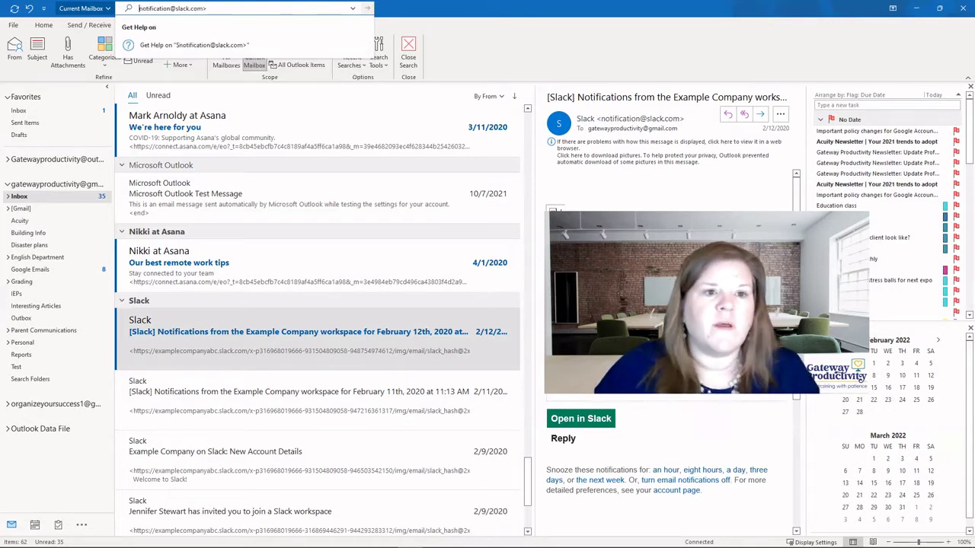
pyautogui.click(209, 8)
pyautogui.press('BackSpace')
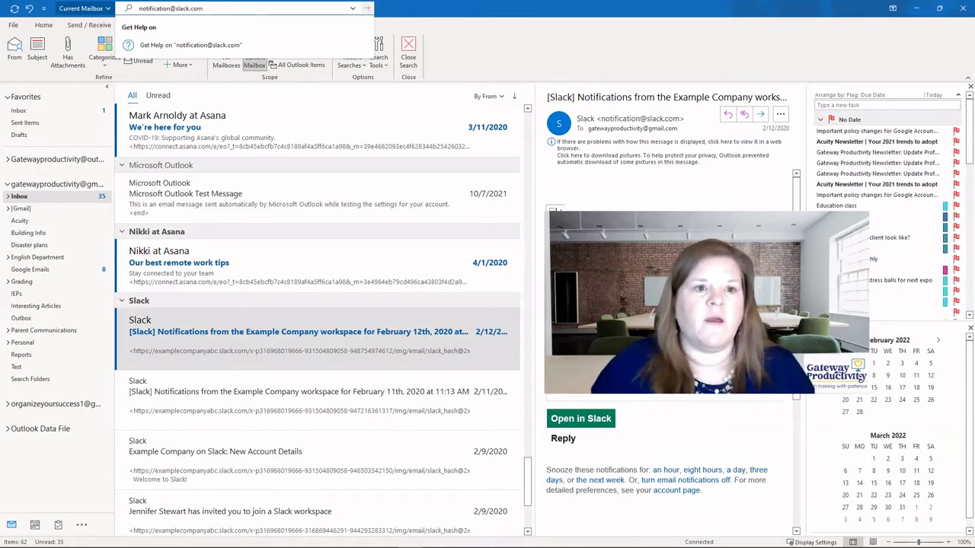
pyautogui.press('Return')
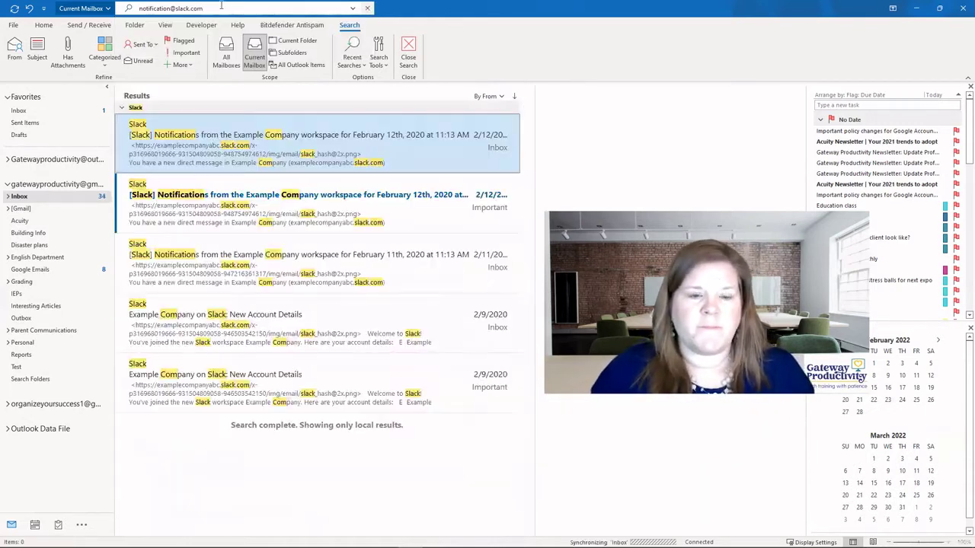
# - Select all the Slack search results as one continuous range
pyautogui.click(171, 156)
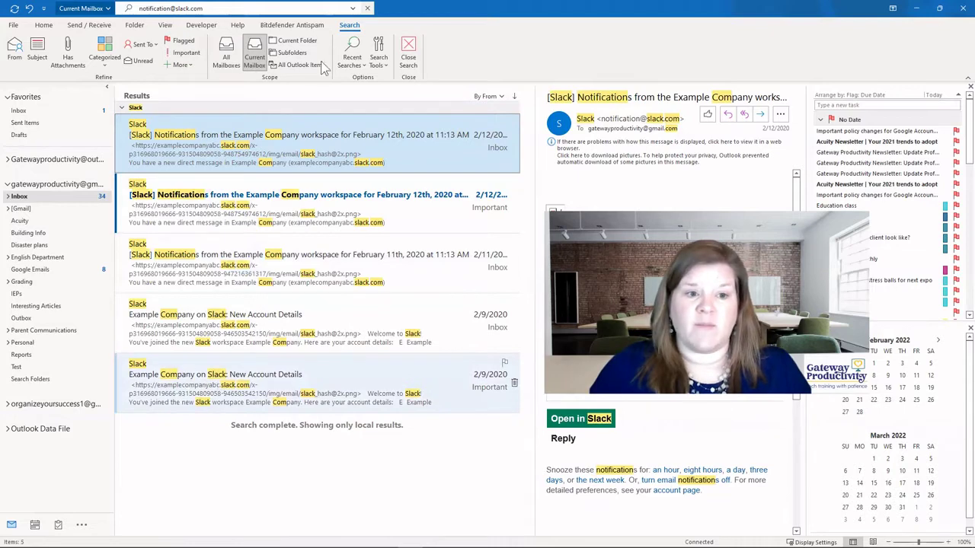
pyautogui.keyDown('shift'); pyautogui.click(237, 387); pyautogui.keyUp('shift')
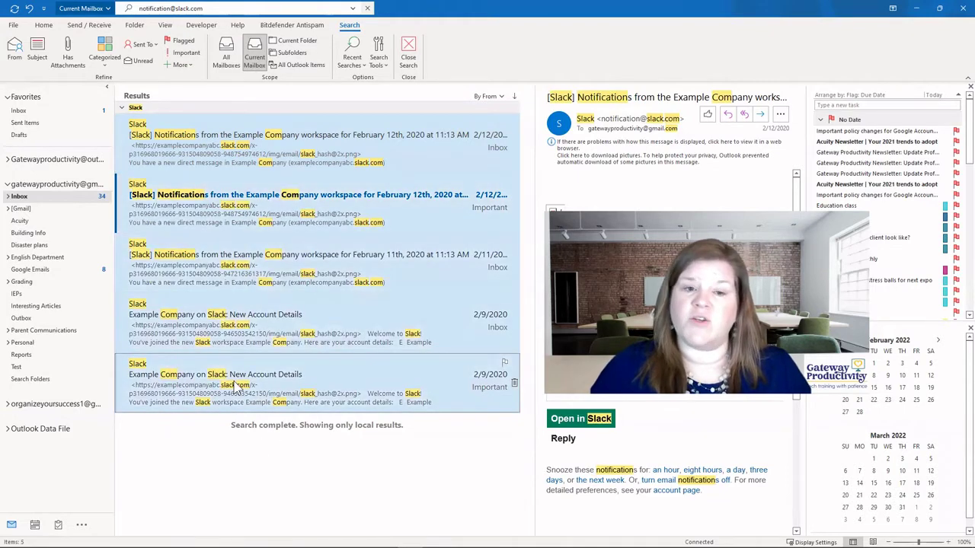
# - Select only the first, third and fifth Slack search results as a non-adjacent selection
pyautogui.click(227, 144)
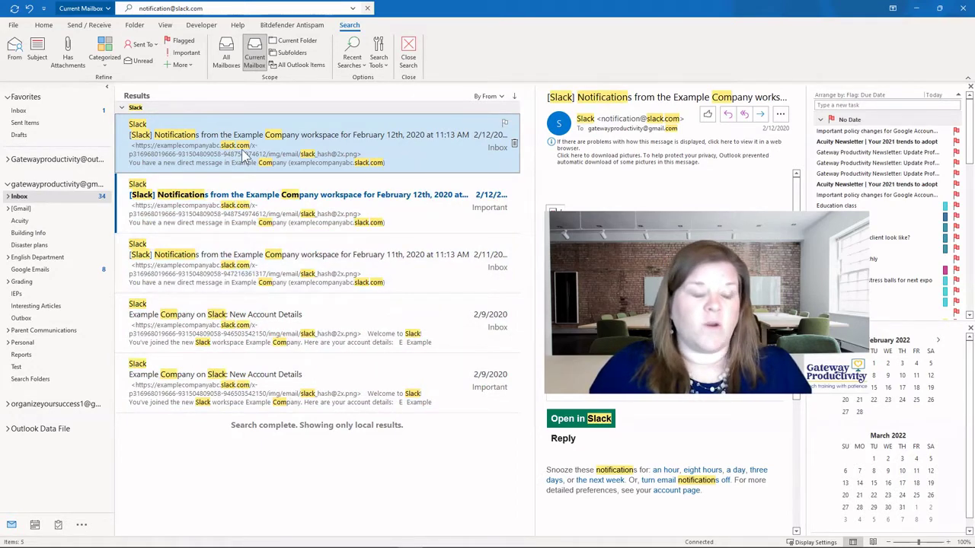
pyautogui.keyDown('ctrl'); pyautogui.click(244, 279); pyautogui.keyUp('ctrl')
pyautogui.keyDown('ctrl'); pyautogui.click(247, 385); pyautogui.keyUp('ctrl')
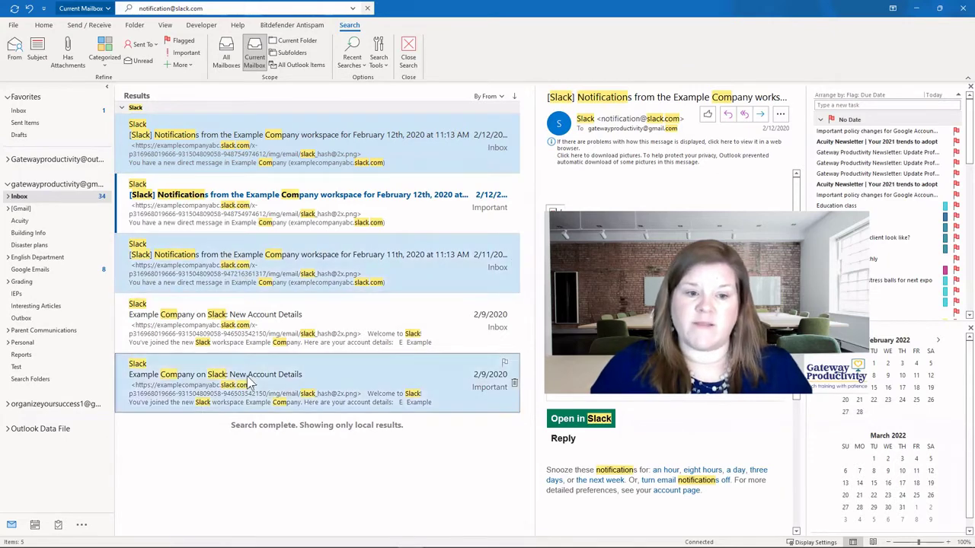
pyautogui.keyDown('ctrl'); pyautogui.click(247, 384); pyautogui.keyUp('ctrl')
pyautogui.keyDown('ctrl'); pyautogui.click(234, 271); pyautogui.keyUp('ctrl')
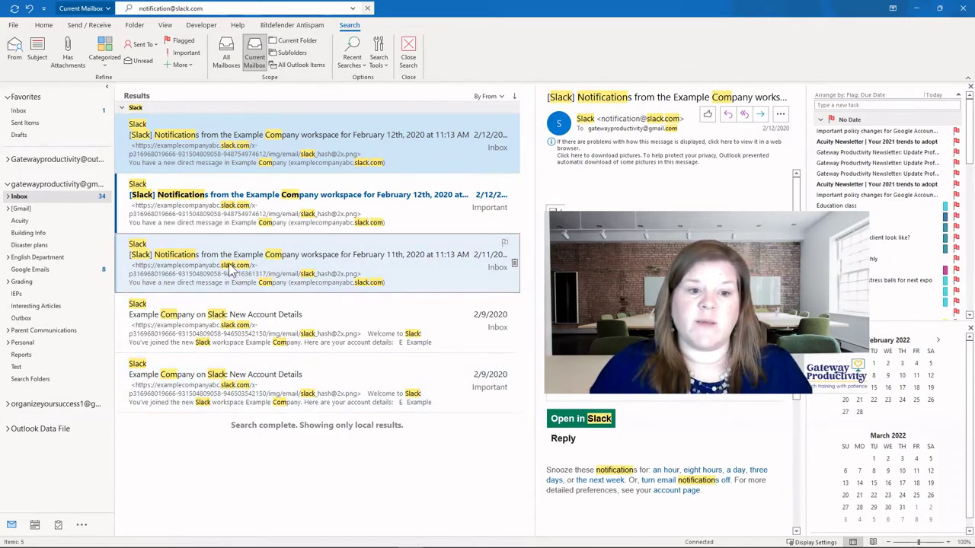
pyautogui.keyDown('ctrl'); pyautogui.click(268, 262); pyautogui.keyUp('ctrl')
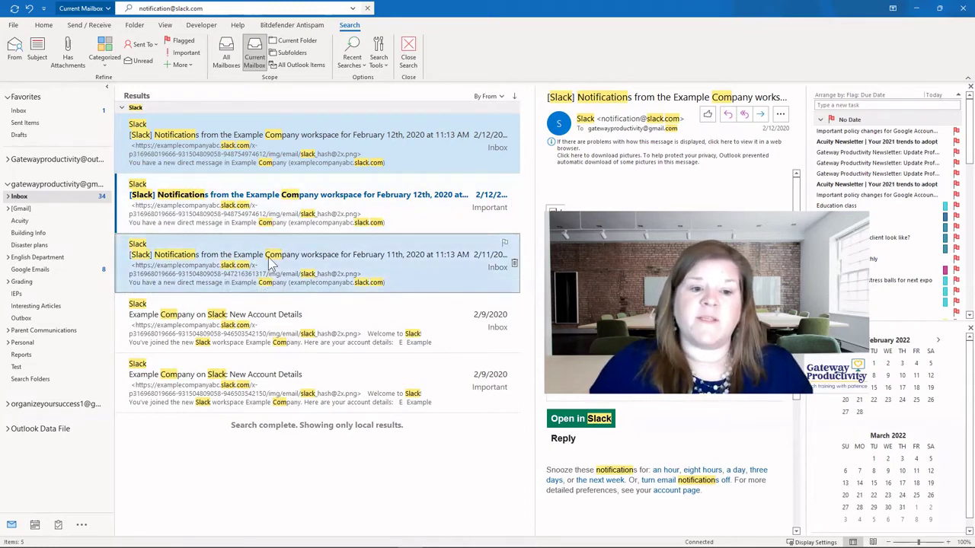
pyautogui.keyDown('ctrl'); pyautogui.click(241, 387); pyautogui.keyUp('ctrl')
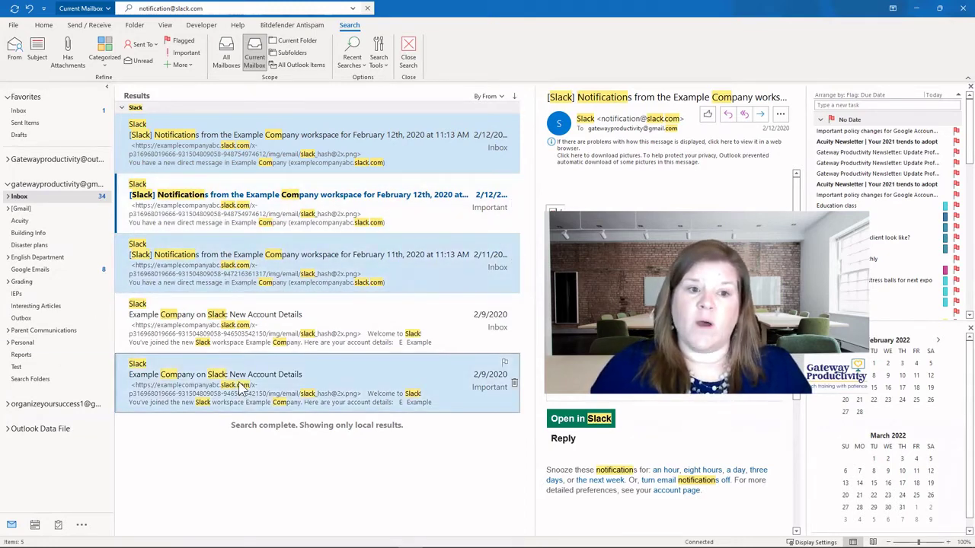
# - Reselect the full range of Slack results from first to last, and return the selection to the first message
pyautogui.click(232, 144)
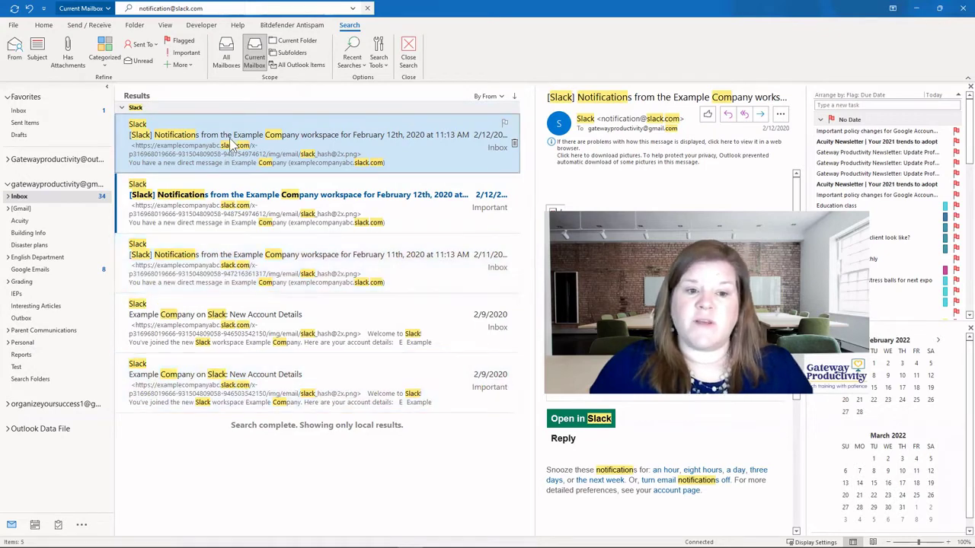
pyautogui.keyDown('shift'); pyautogui.click(244, 375); pyautogui.keyUp('shift')
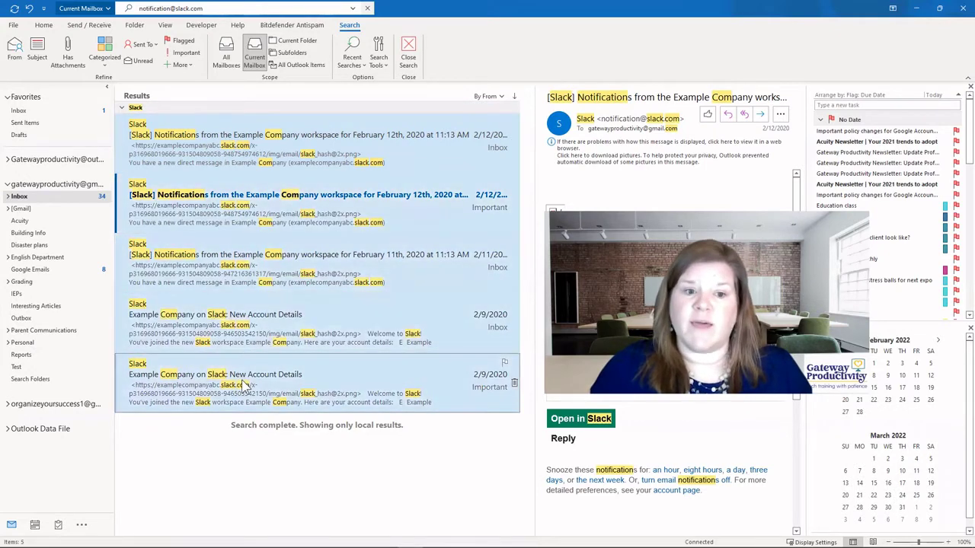
pyautogui.click(237, 150)
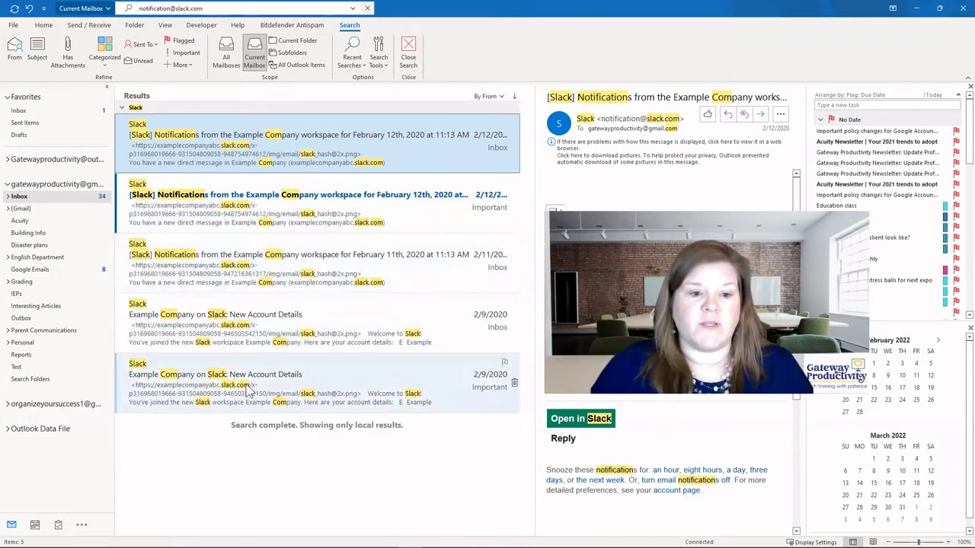
# - Select the first four Slack results as a continuous range, and replace it with only the first, third and fifth messages
pyautogui.keyDown('shift'); pyautogui.click(240, 340); pyautogui.keyUp('shift')
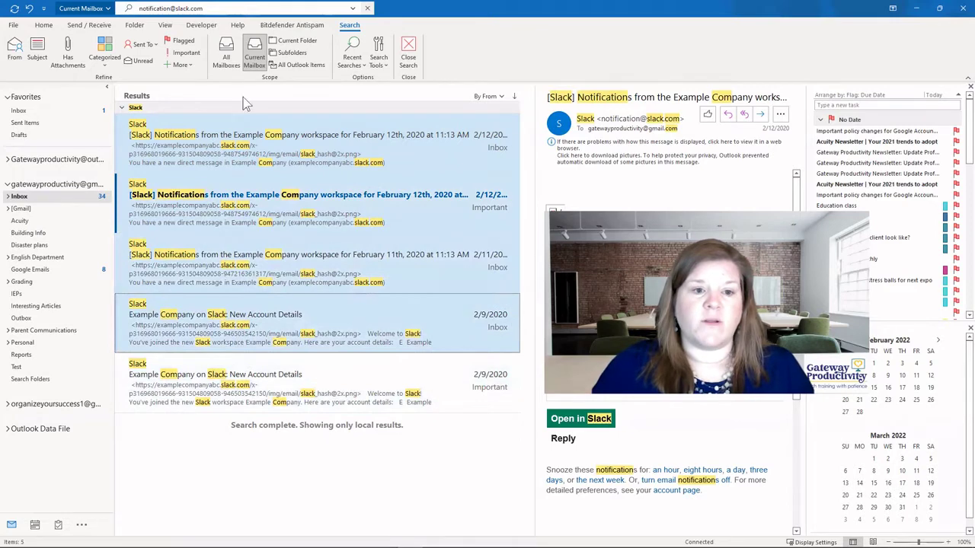
pyautogui.click(233, 160)
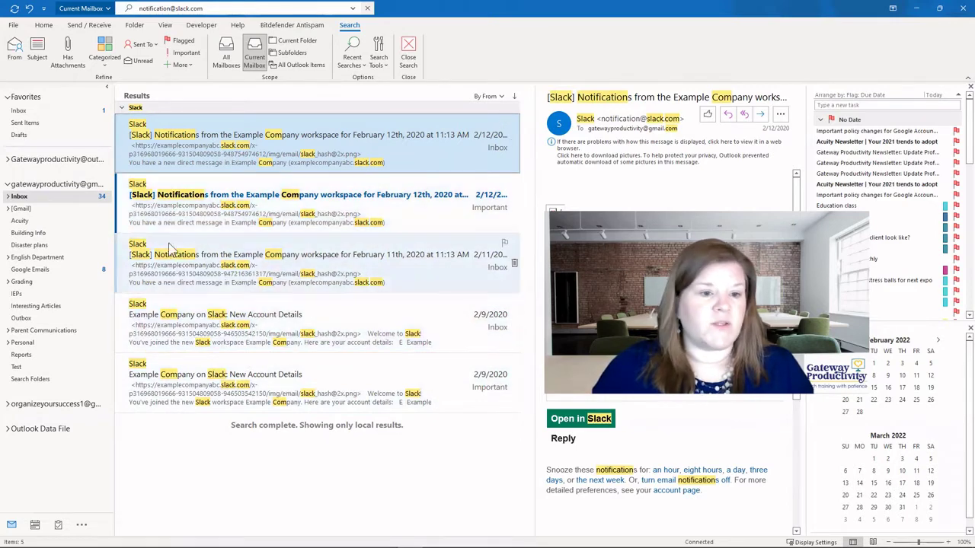
pyautogui.keyDown('ctrl'); pyautogui.click(216, 262); pyautogui.keyUp('ctrl')
pyautogui.keyDown('ctrl'); pyautogui.click(255, 384); pyautogui.keyUp('ctrl')
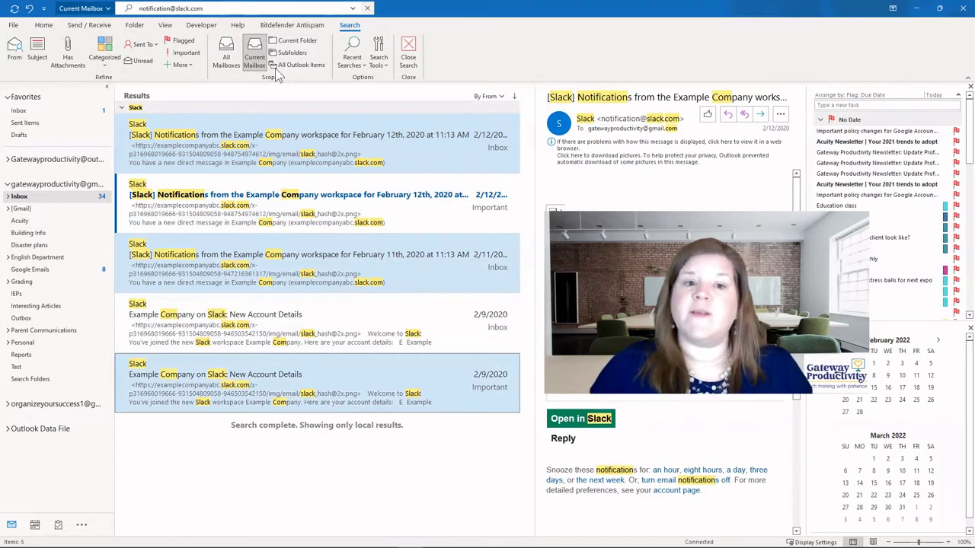
# - Delete the three selected non-adjacent Slack messages from the search results
pyautogui.click(43, 26)
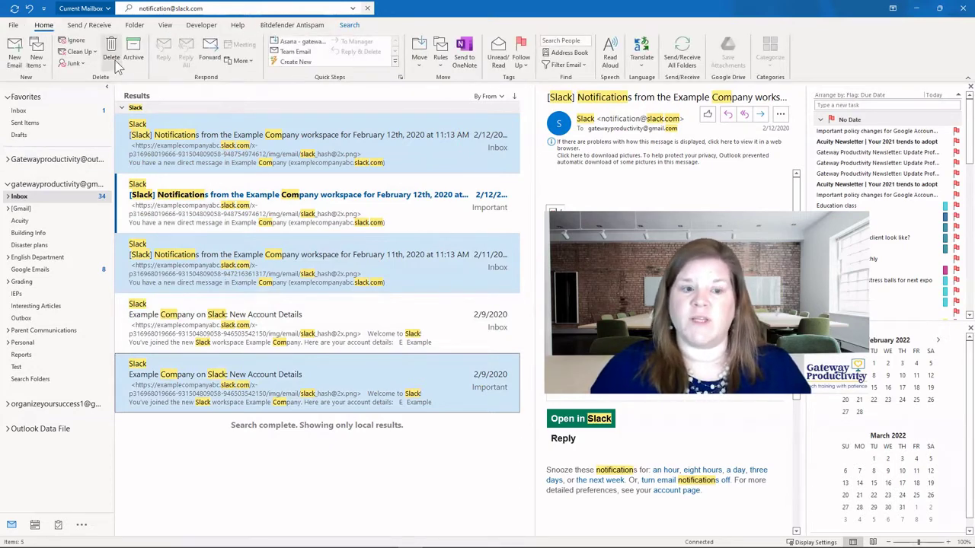
pyautogui.rightClick(448, 281)
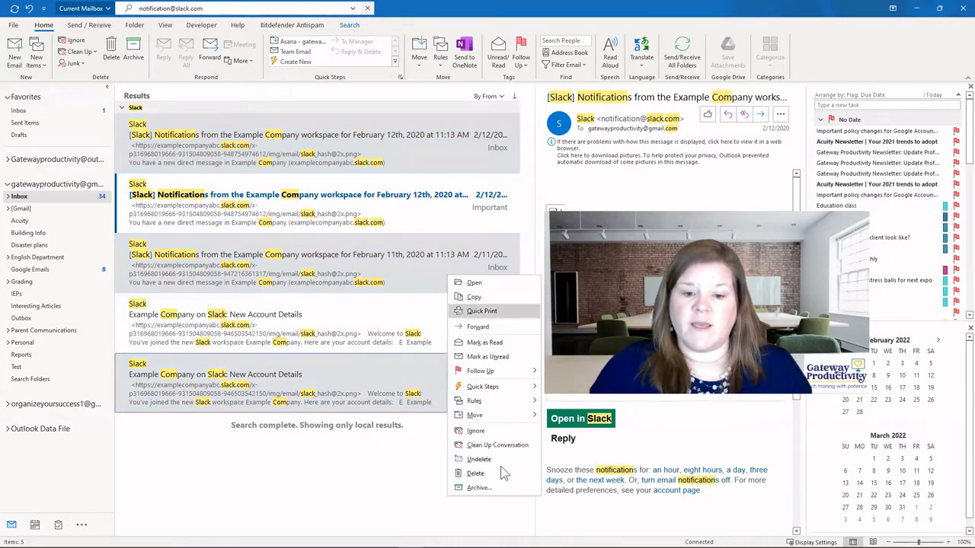
pyautogui.press('Escape')
pyautogui.press('Delete')
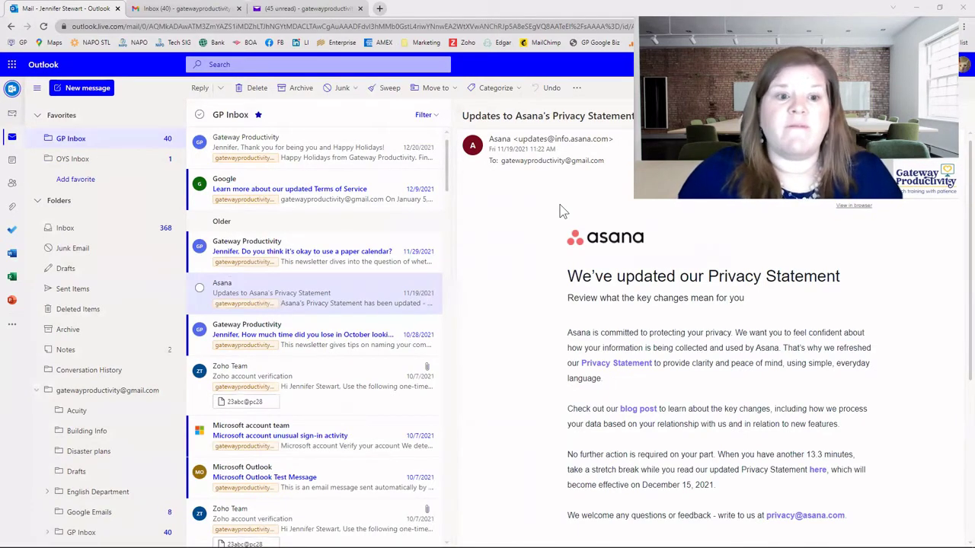
# - Sort the GP Inbox messages by sender using the From order
pyautogui.click(426, 115)
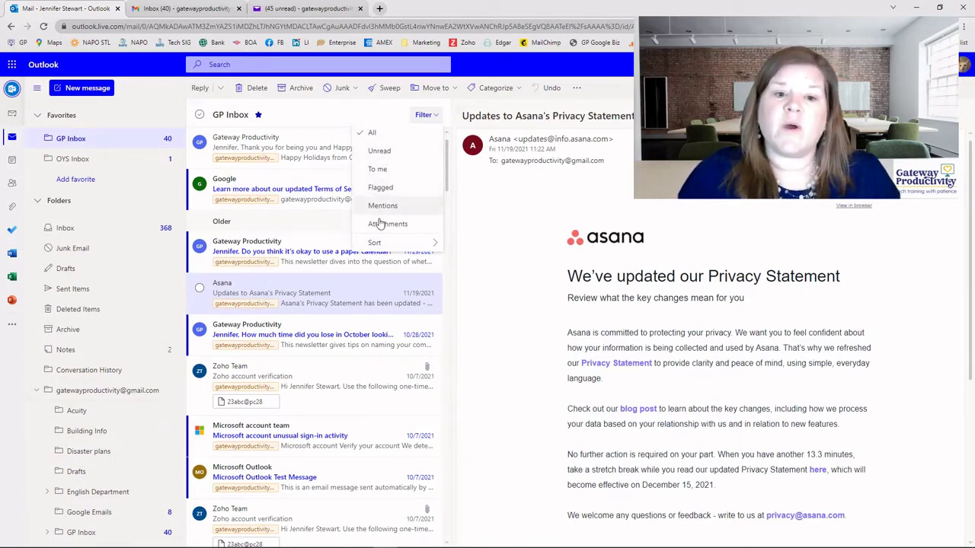
pyautogui.moveTo(378, 245)
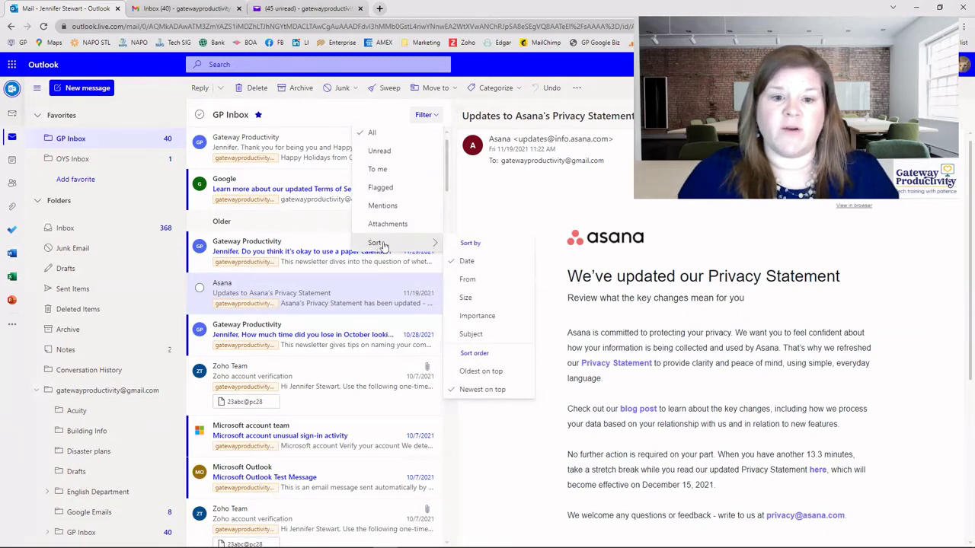
pyautogui.click(466, 280)
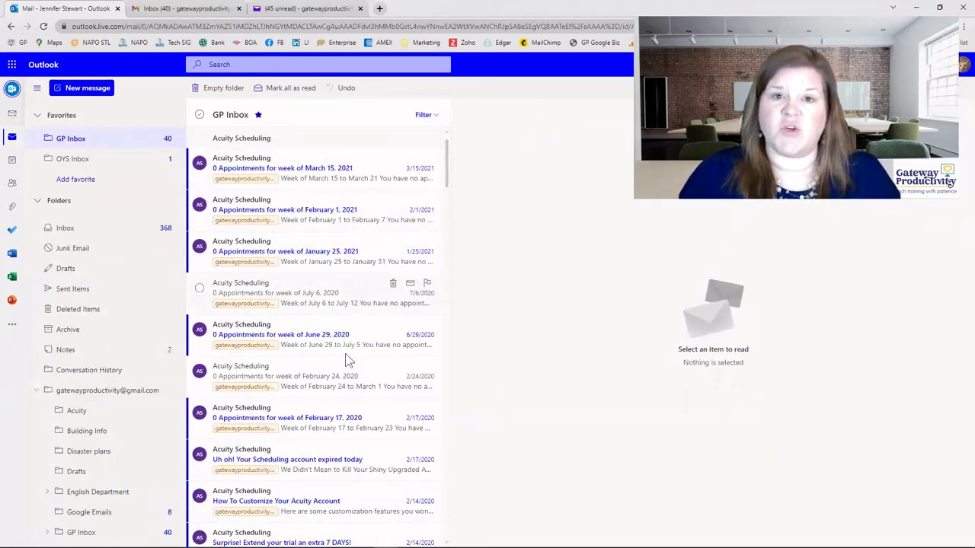
# - Select the first four Acuity Scheduling messages, from March 15, 2021 through July 6, 2020, as a continuous range
pyautogui.click(294, 172)
pyautogui.scroll(-10, 354, 247)
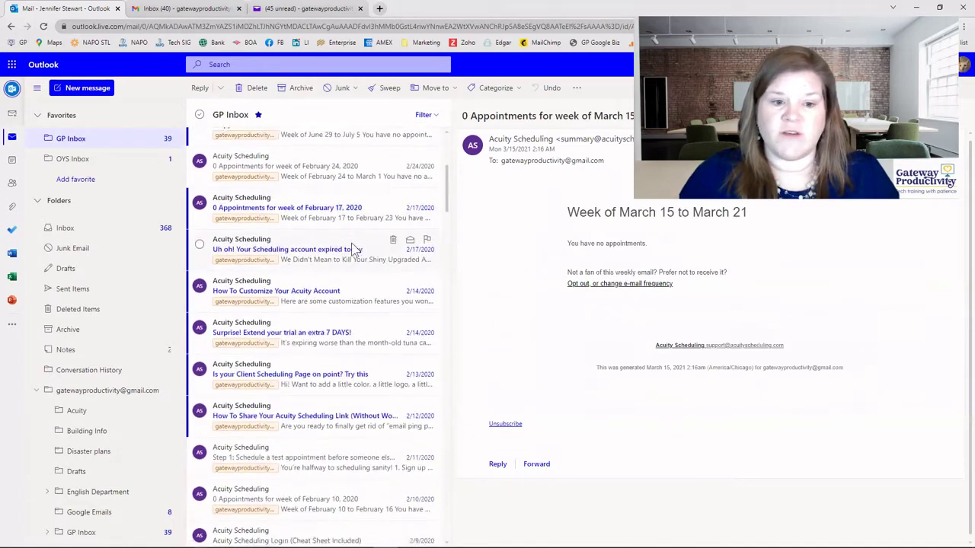
pyautogui.scroll(10, 353, 250)
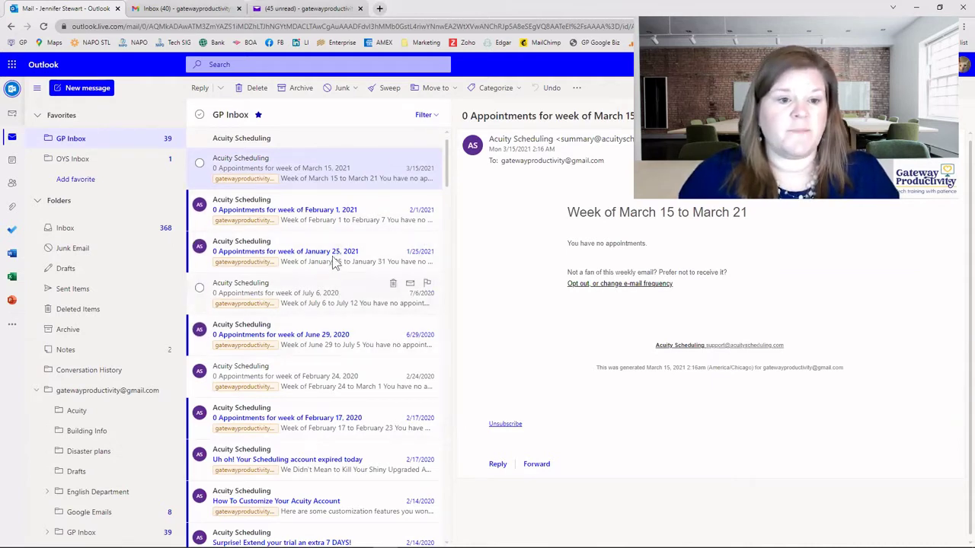
pyautogui.keyDown('shift'); pyautogui.click(312, 286); pyautogui.keyUp('shift')
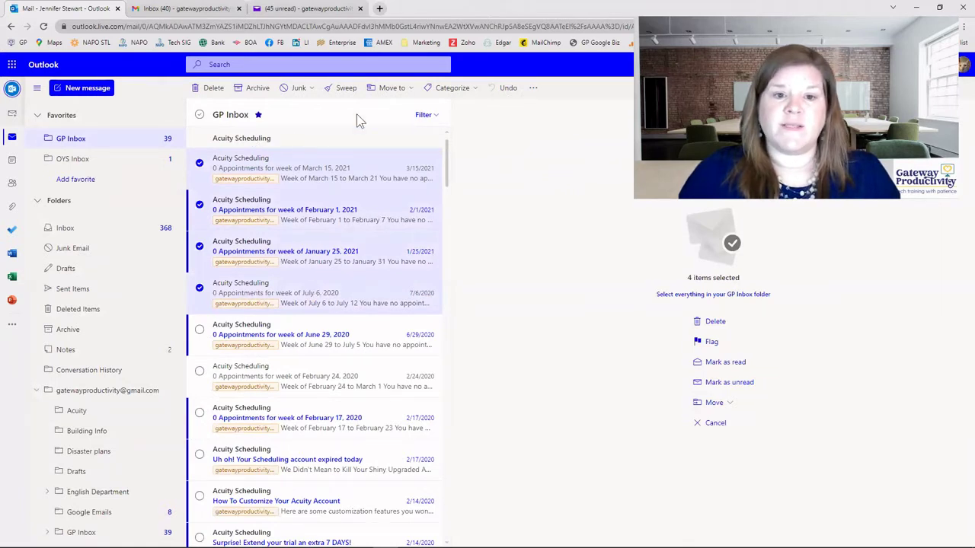
# - Check the destinations for moving the selected Acuity Scheduling messages, and delete all four instead
pyautogui.click(391, 89)
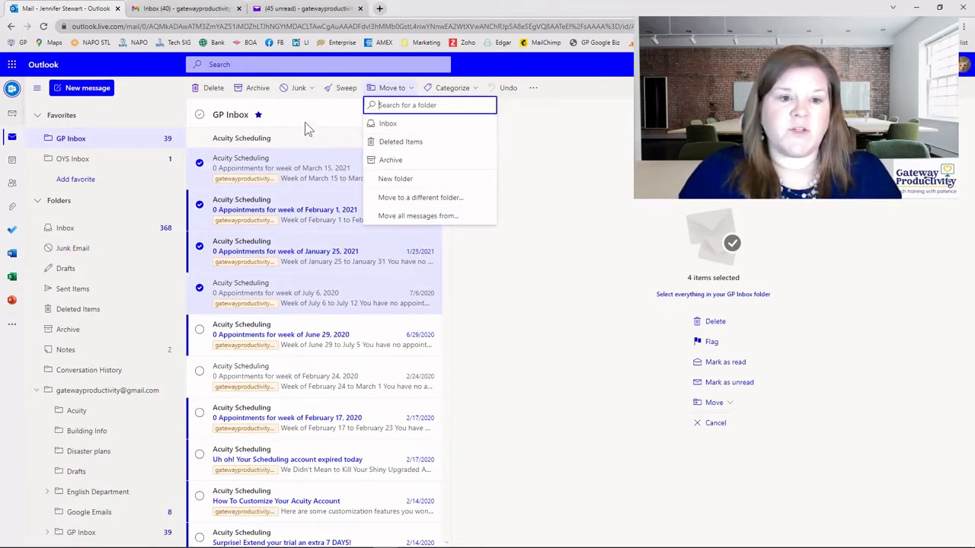
pyautogui.click(304, 158)
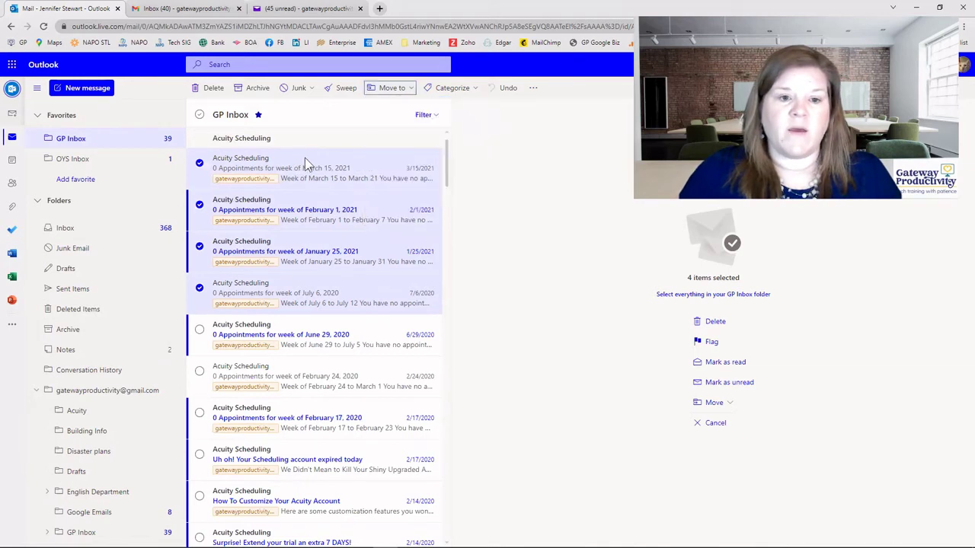
pyautogui.rightClick(326, 158)
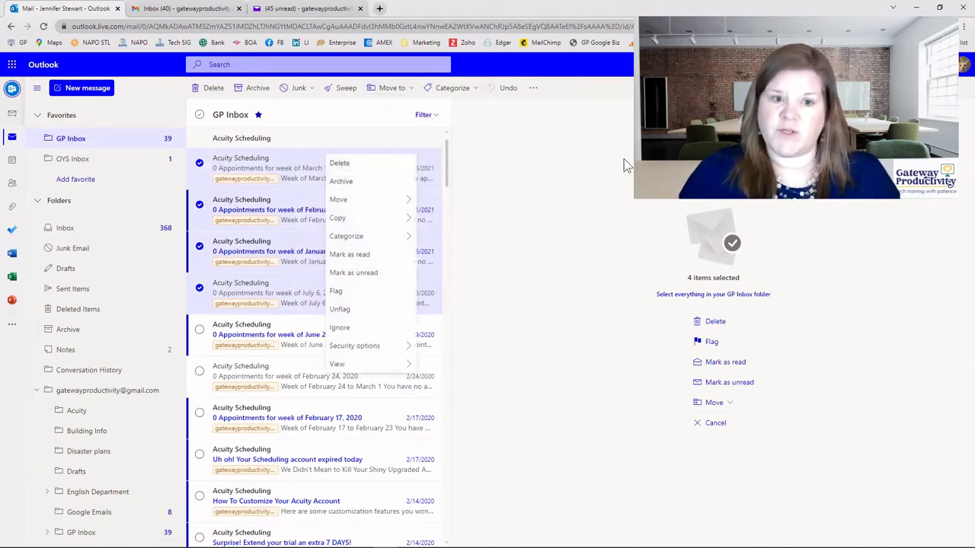
pyautogui.click(337, 165)
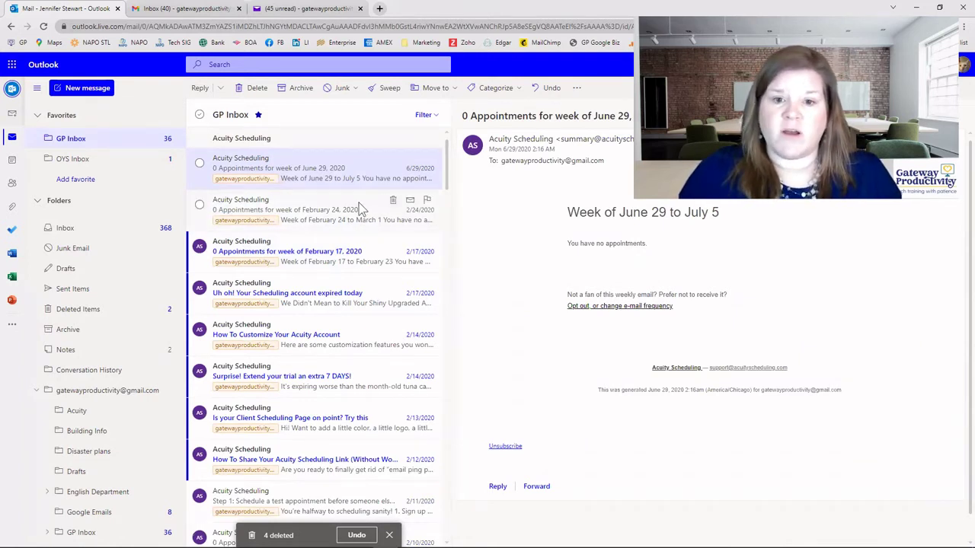
# - Return the GP Inbox to sorting by date
pyautogui.click(424, 115)
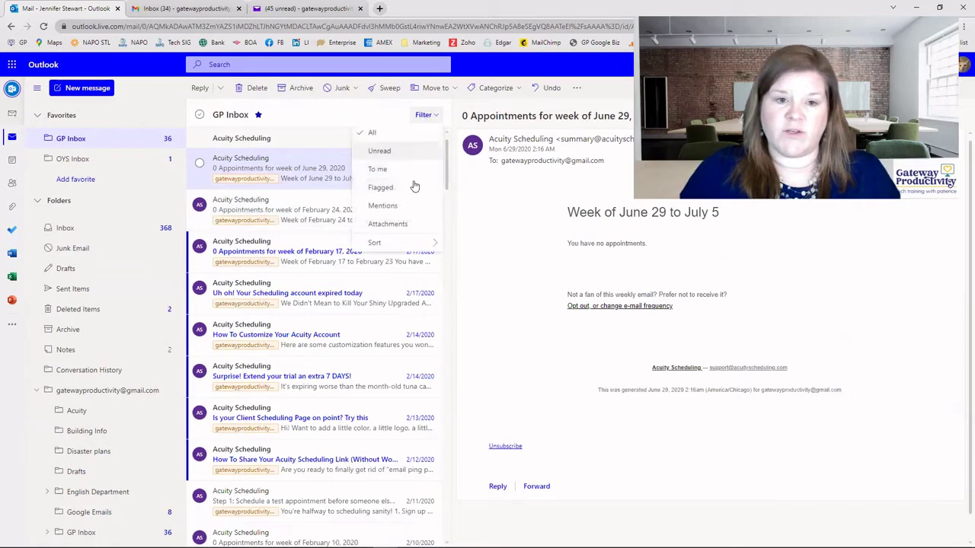
pyautogui.moveTo(409, 243)
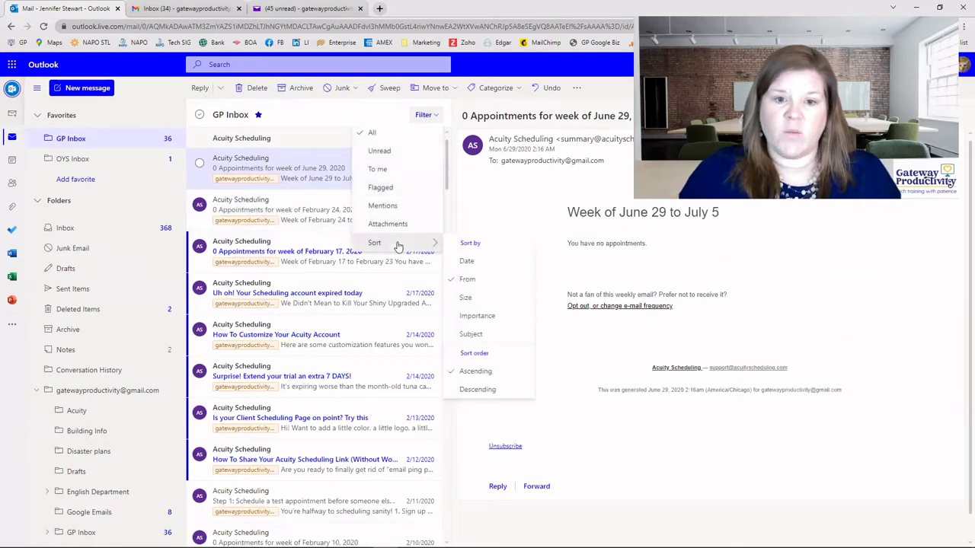
pyautogui.click(467, 262)
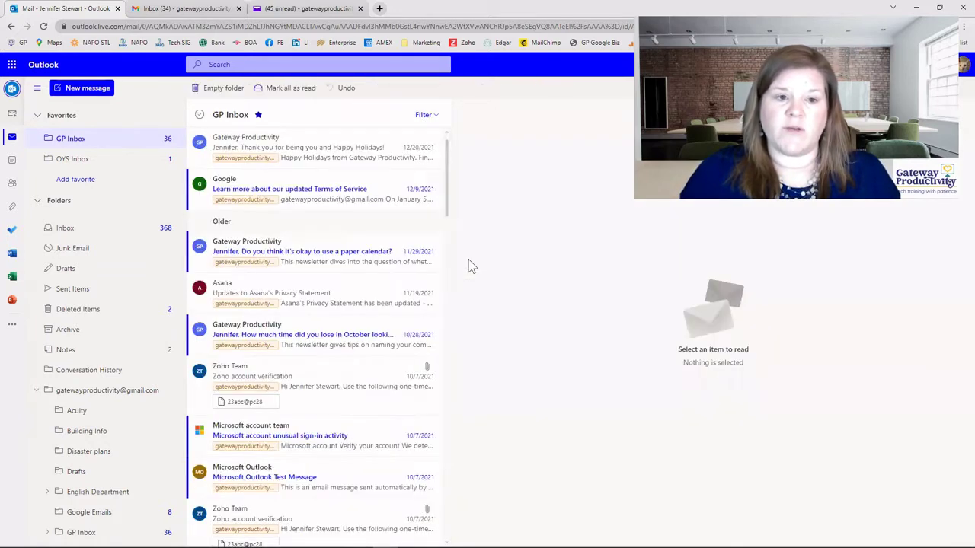
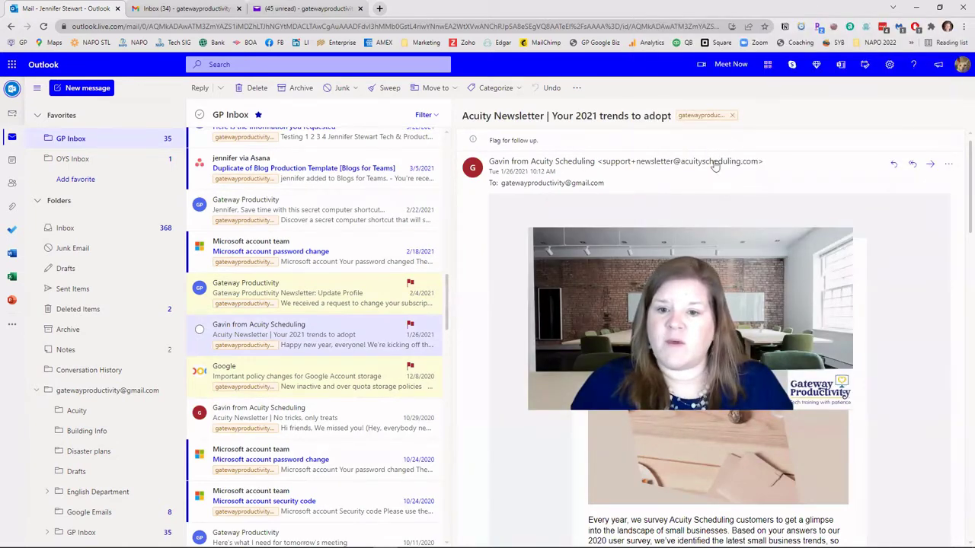
# - Copy the sender's e-mail address from the contact card of the "Acuity Newsletter | Your 2021 trends to adopt" message
pyautogui.moveTo(760, 165)
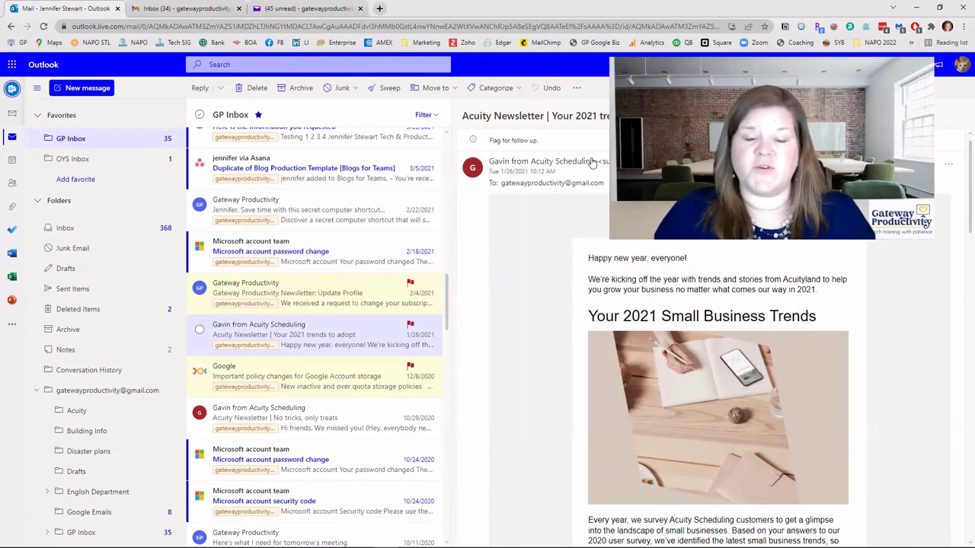
pyautogui.moveTo(576, 163)
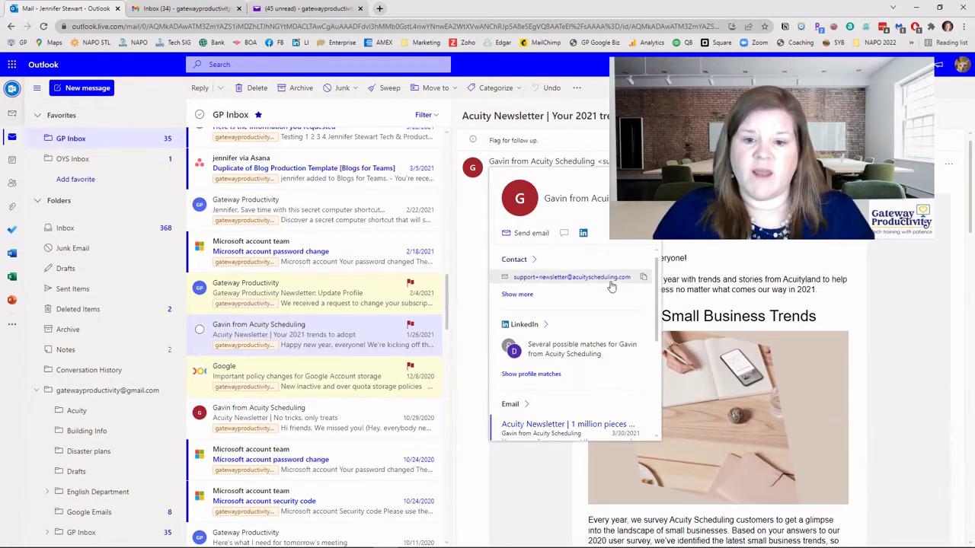
pyautogui.moveTo(645, 281)
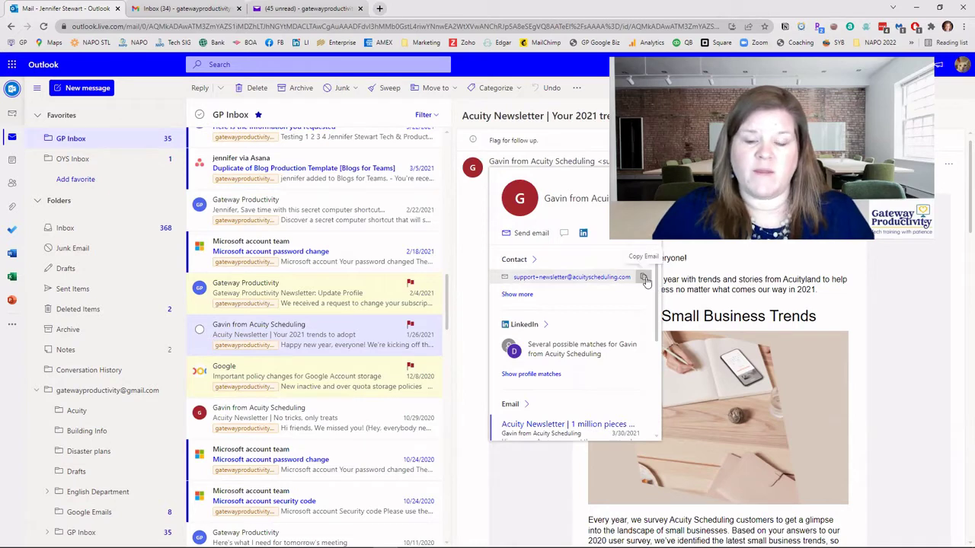
pyautogui.click(644, 278)
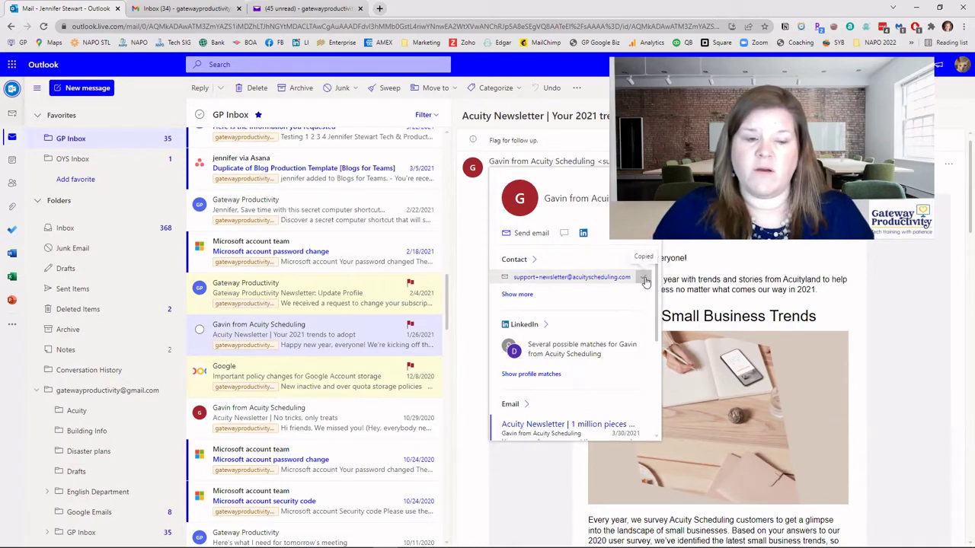
# - Search the GP Inbox for the copied Acuity newsletter sender's e-mail address
pyautogui.click(220, 65)
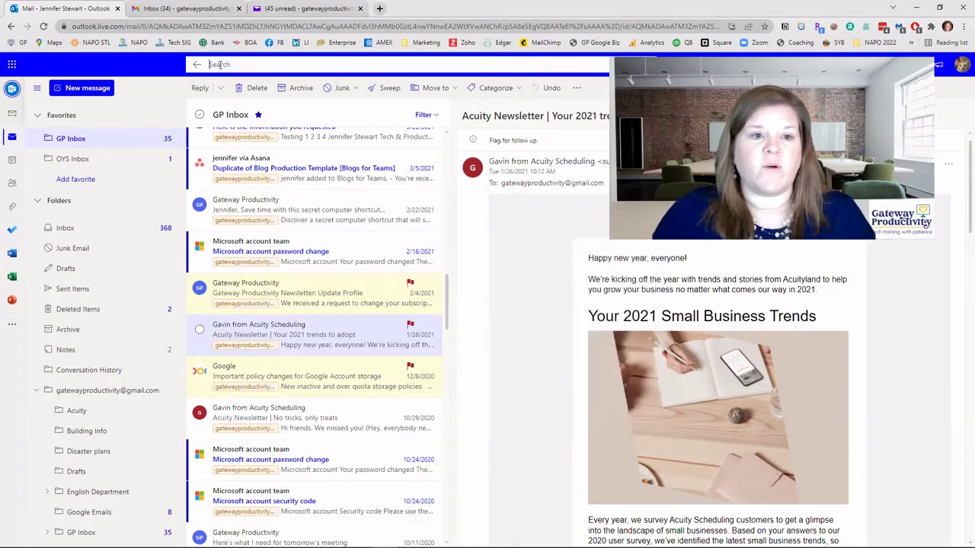
pyautogui.rightClick(219, 64)
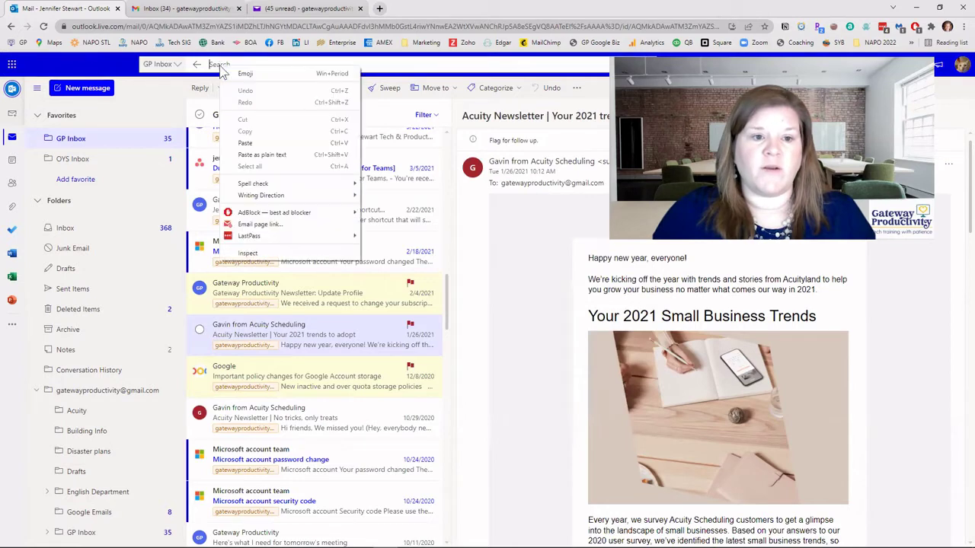
pyautogui.click(251, 143)
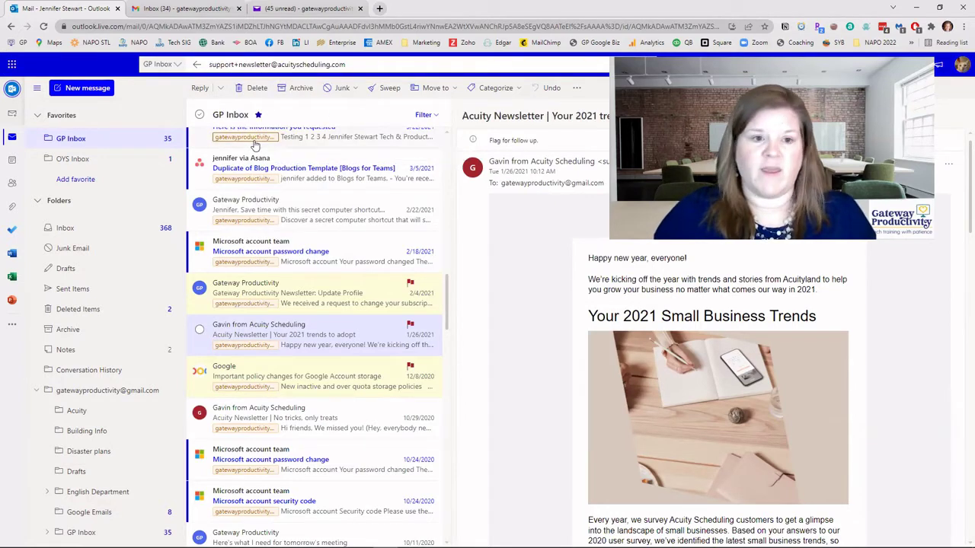
pyautogui.press('Return')
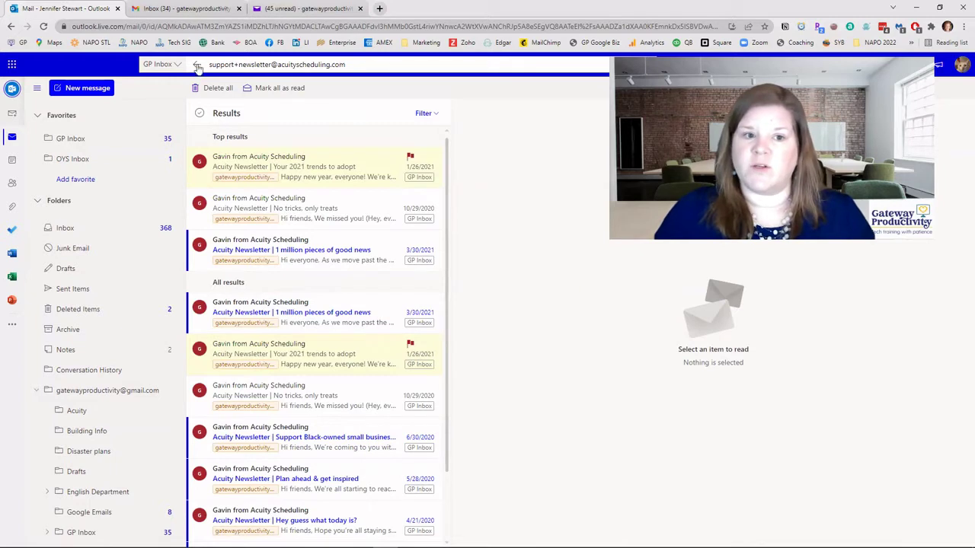
# - Select all the Acuity newsletter search results and open the options for moving them to a folder
pyautogui.click(301, 173)
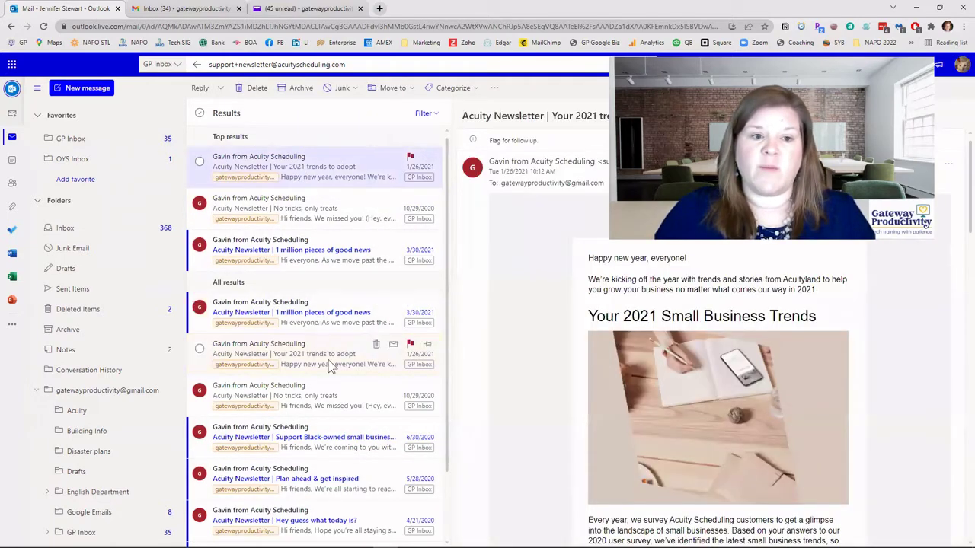
pyautogui.scroll(-2, 293, 411)
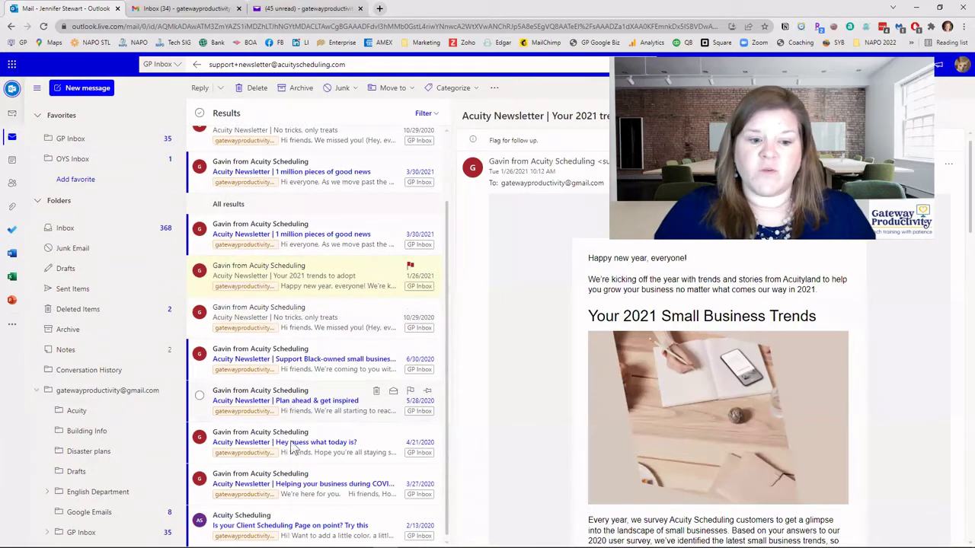
pyautogui.hotkey('ctrl', 'a')
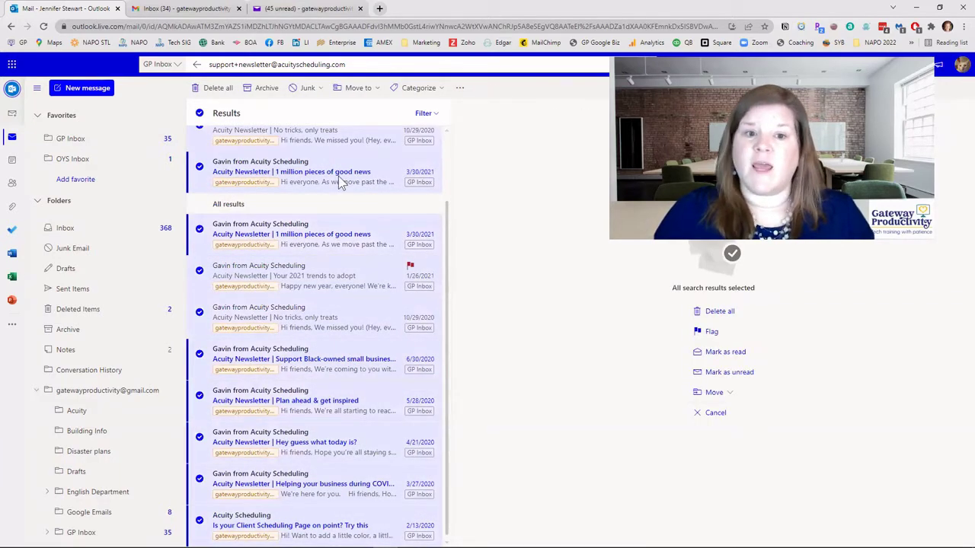
pyautogui.click(359, 88)
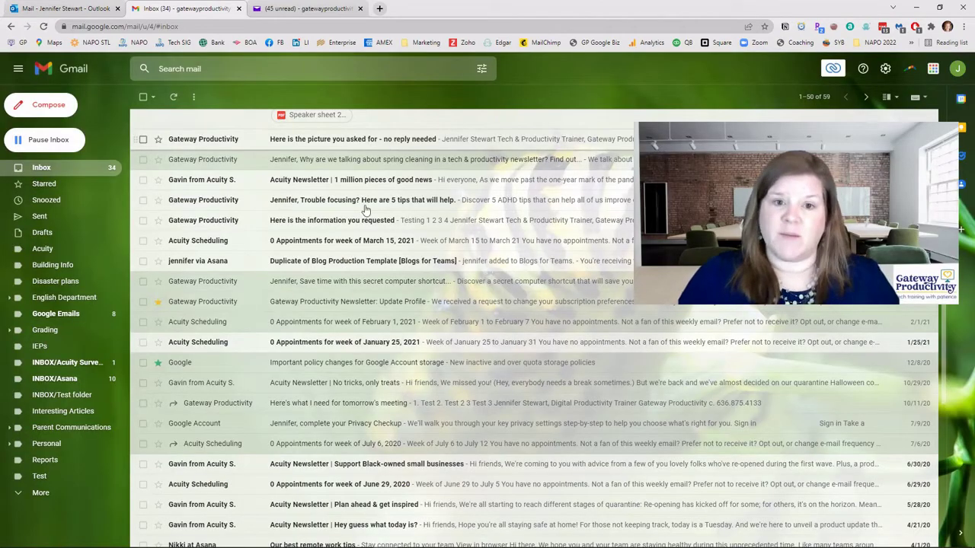
# - Open the Asana message "Our best remote work tips" in the Gmail inbox and copy its sender's e-mail address
pyautogui.scroll(4, 363, 212)
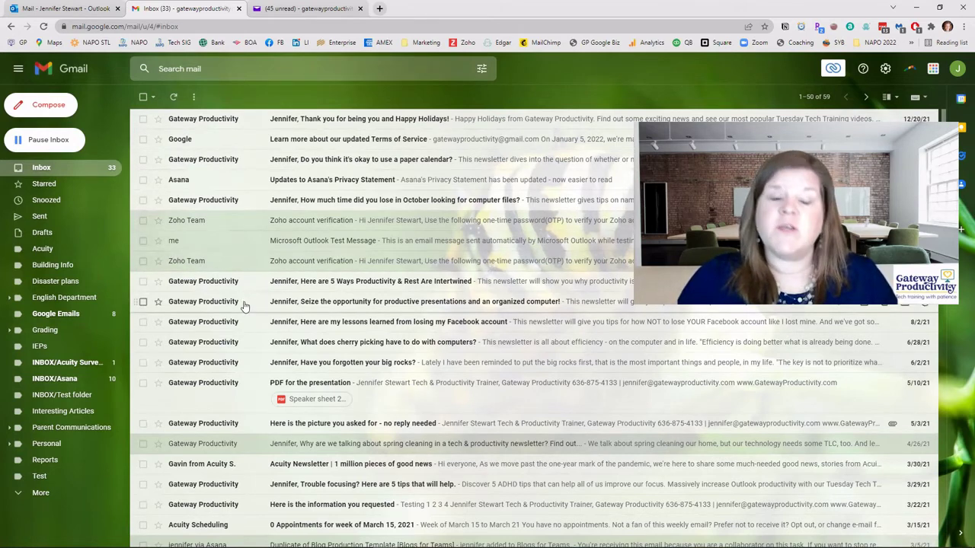
pyautogui.scroll(-2, 259, 300)
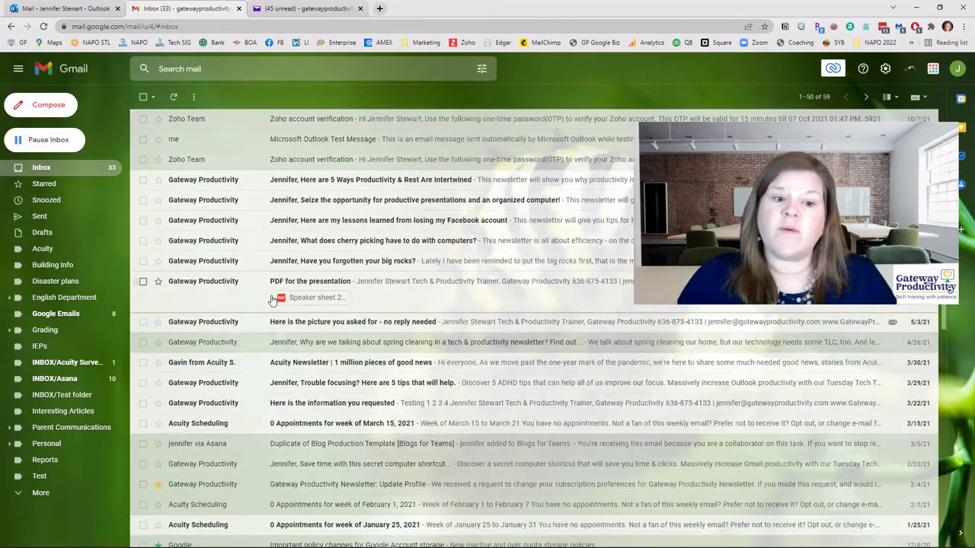
pyautogui.scroll(-2, 243, 336)
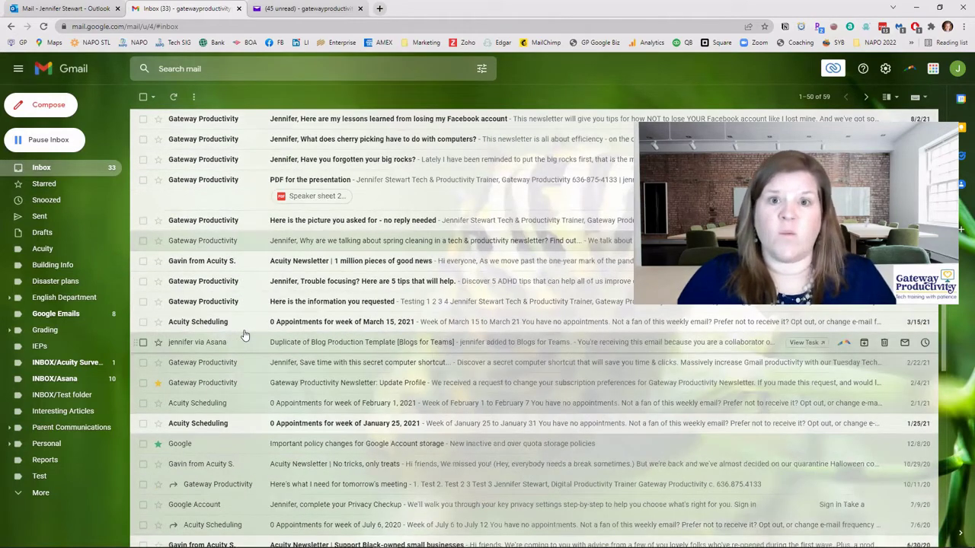
pyautogui.scroll(-3, 243, 336)
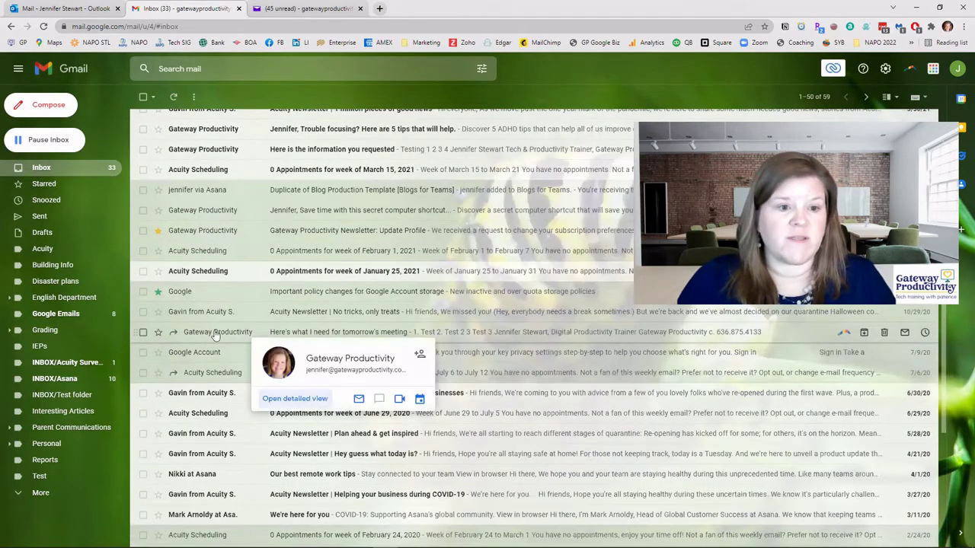
pyautogui.click(214, 474)
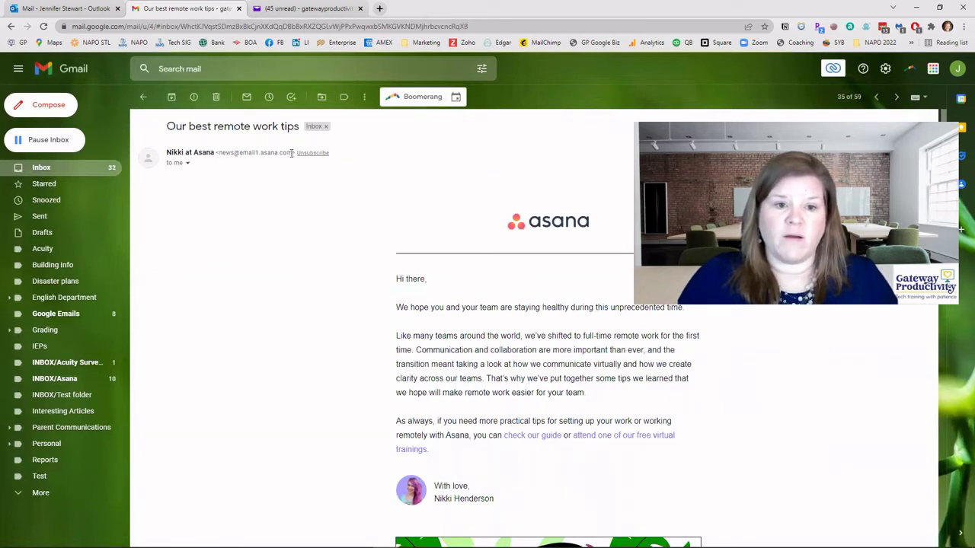
pyautogui.moveTo(291, 153); pyautogui.dragTo(219, 157)
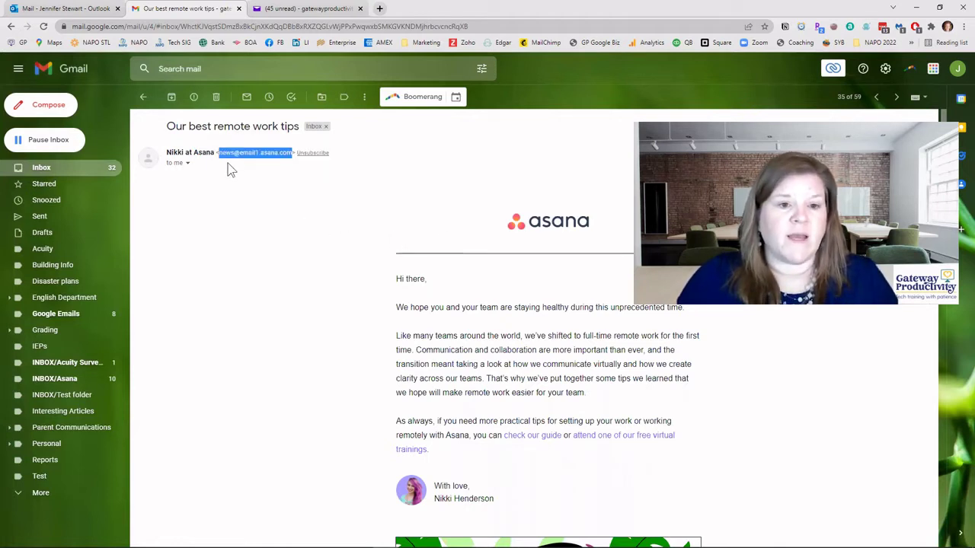
pyautogui.rightClick(239, 154)
pyautogui.click(262, 158)
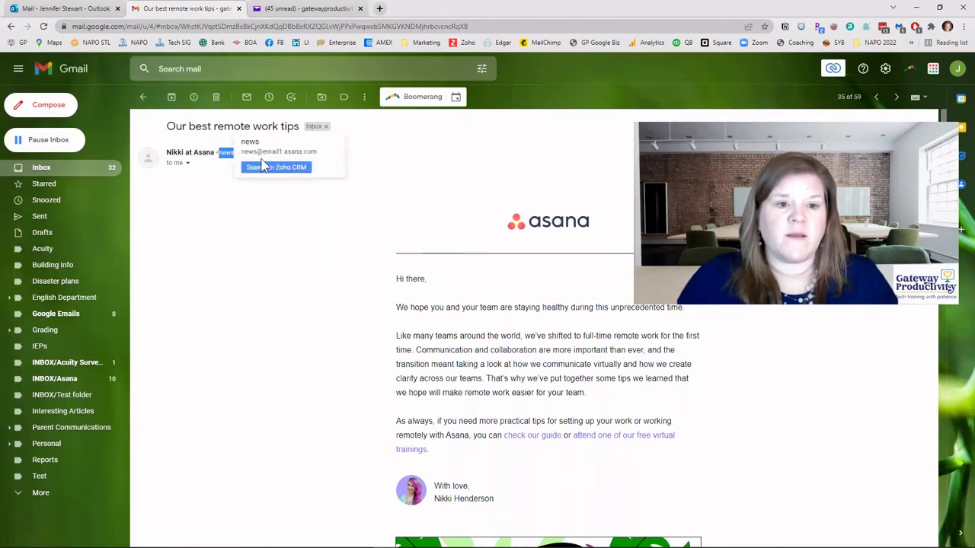
# - Search the mailbox for the copied Asana sender's e-mail address
pyautogui.click(182, 69)
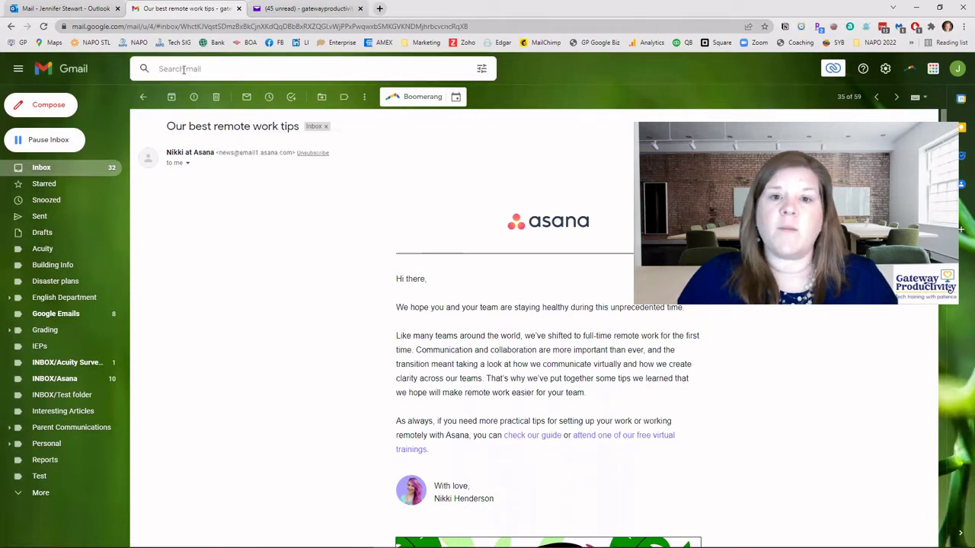
pyautogui.rightClick(186, 67)
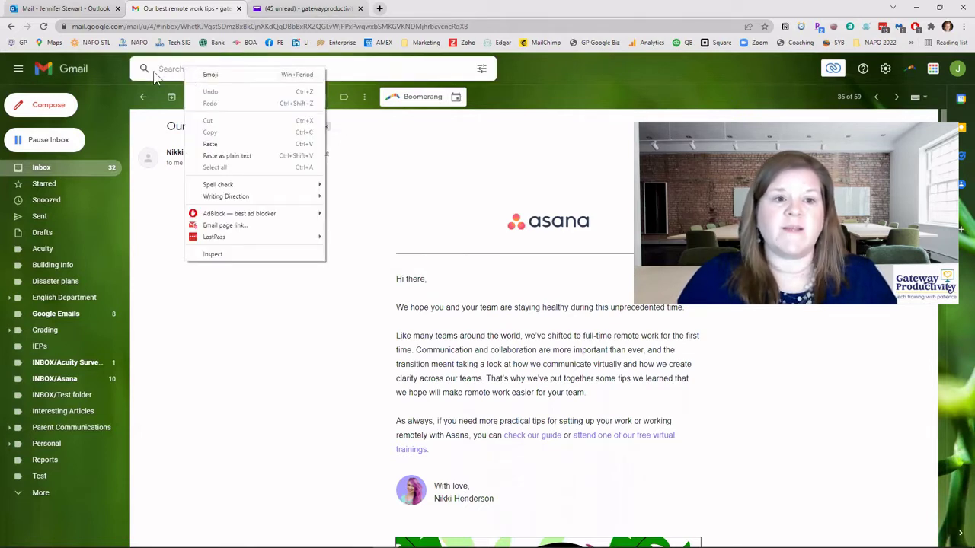
pyautogui.click(177, 67)
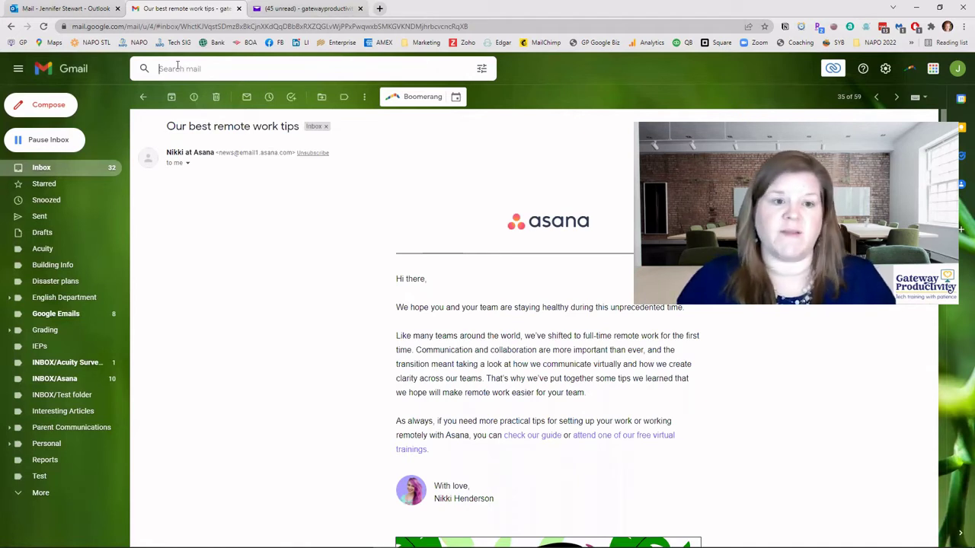
pyautogui.rightClick(178, 69)
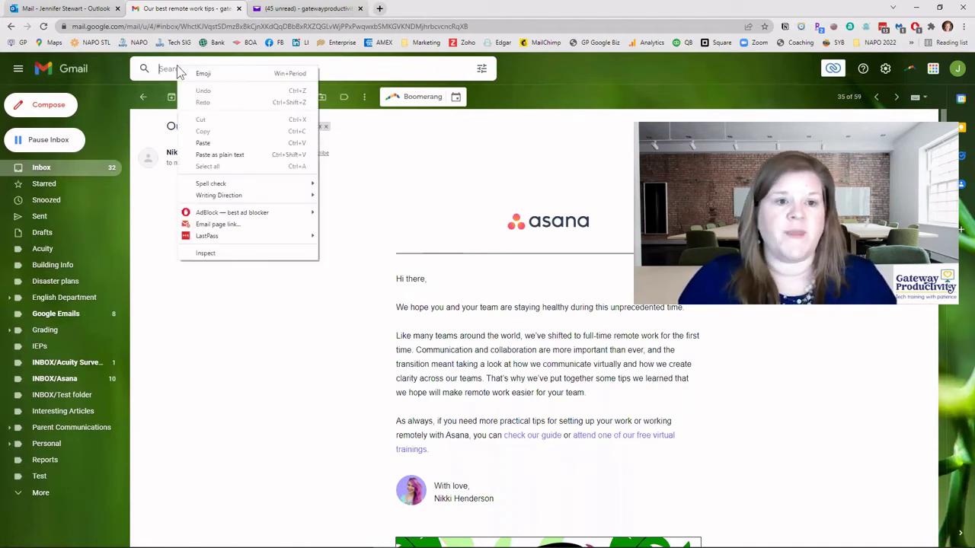
pyautogui.click(209, 142)
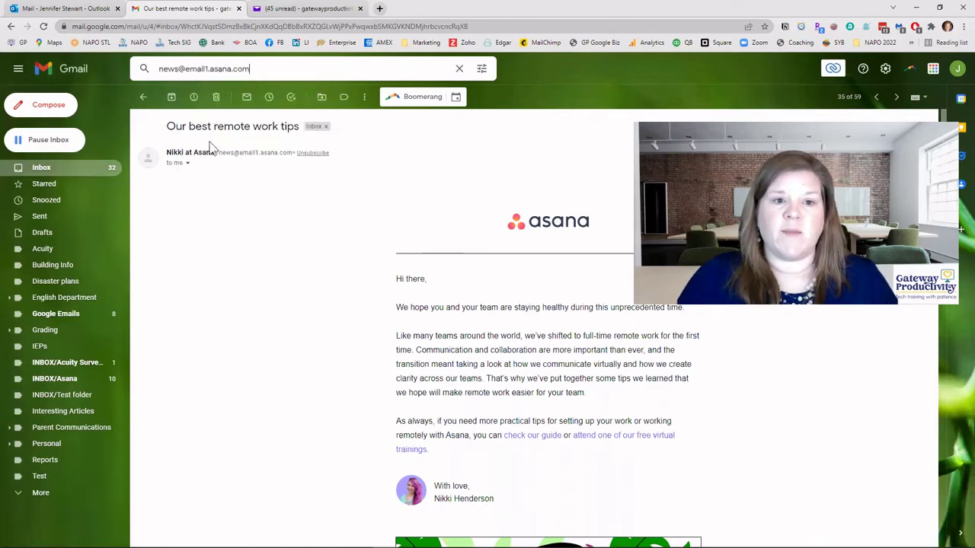
pyautogui.press('Return')
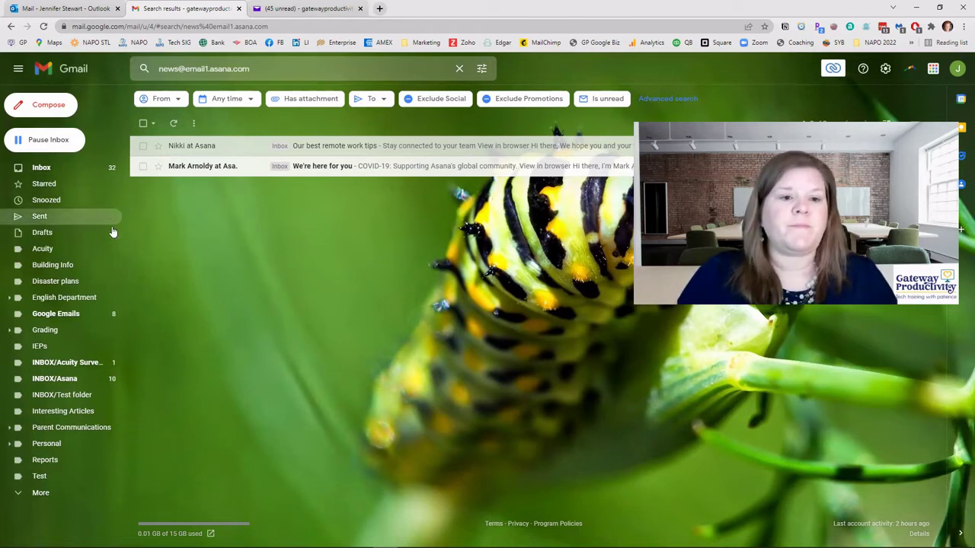
# - Select all the Asana search results and apply the INBOX/Asana label to them
pyautogui.click(143, 124)
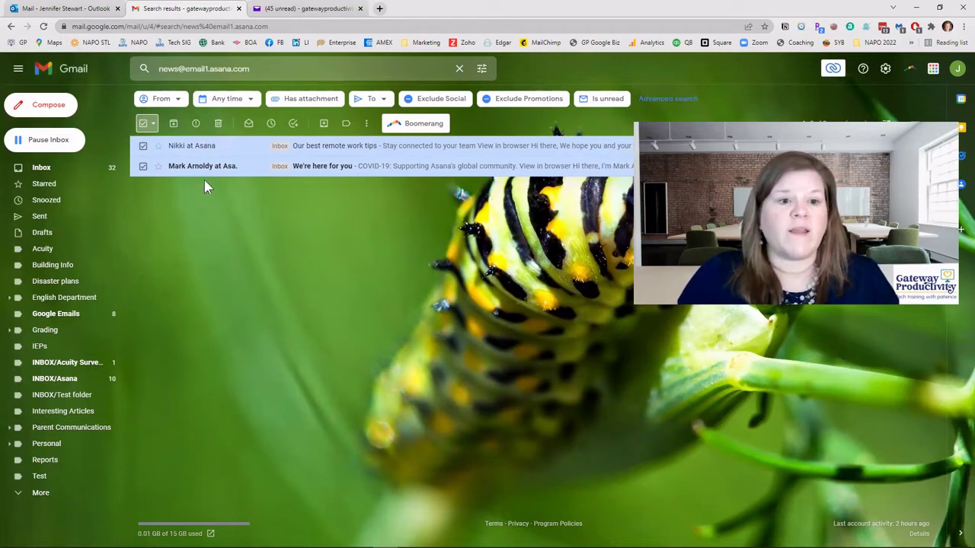
pyautogui.moveTo(219, 148); pyautogui.dragTo(85, 385)
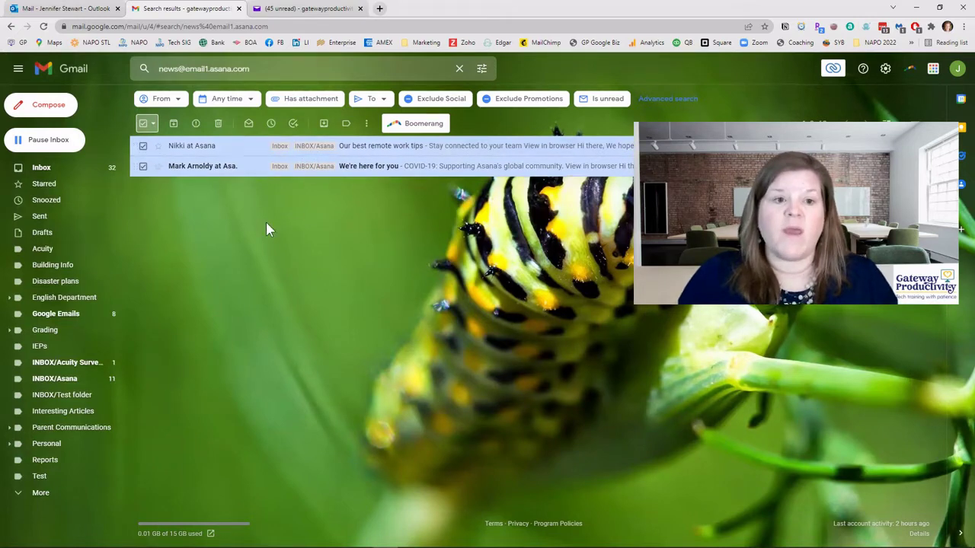
# - Check the inbox and the INBOX/Asana label for the newly labelled Asana messages
pyautogui.click(36, 171)
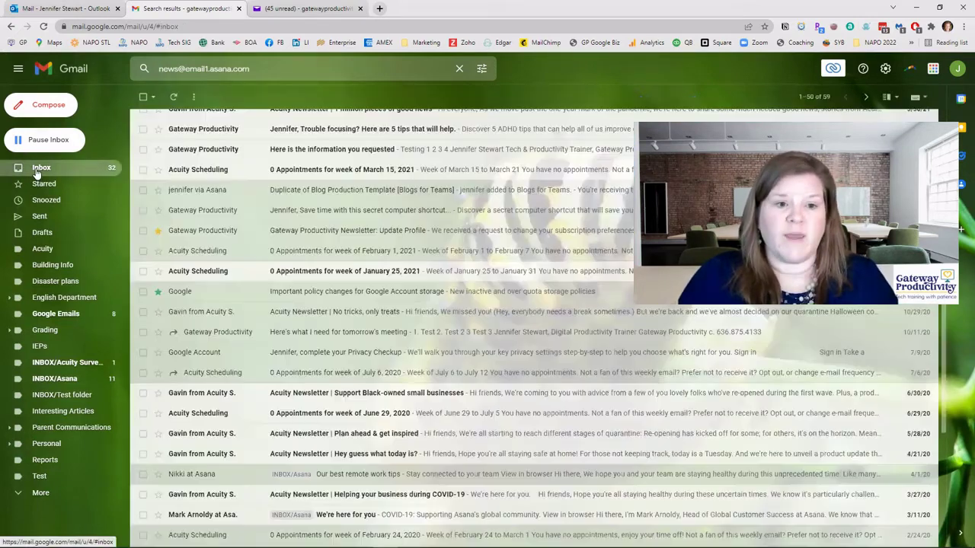
pyautogui.click(55, 380)
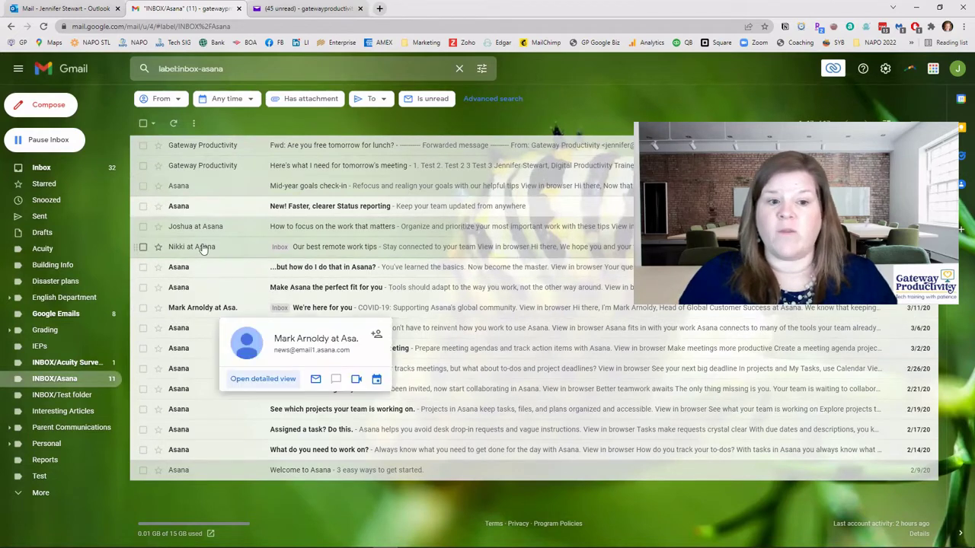
pyautogui.moveTo(204, 250)
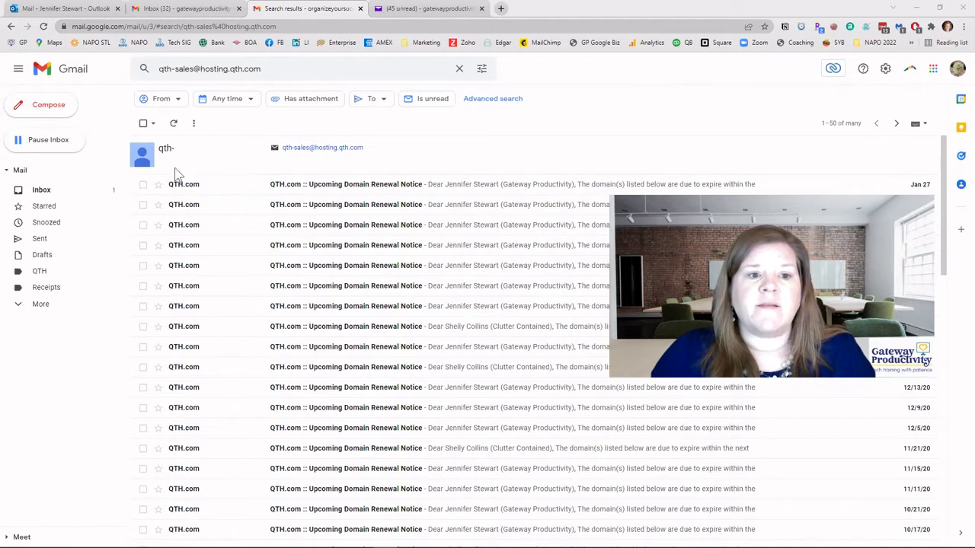
# - Try selecting all conversations that match the QTH.com sender search, and clear the selection again
pyautogui.click(841, 126)
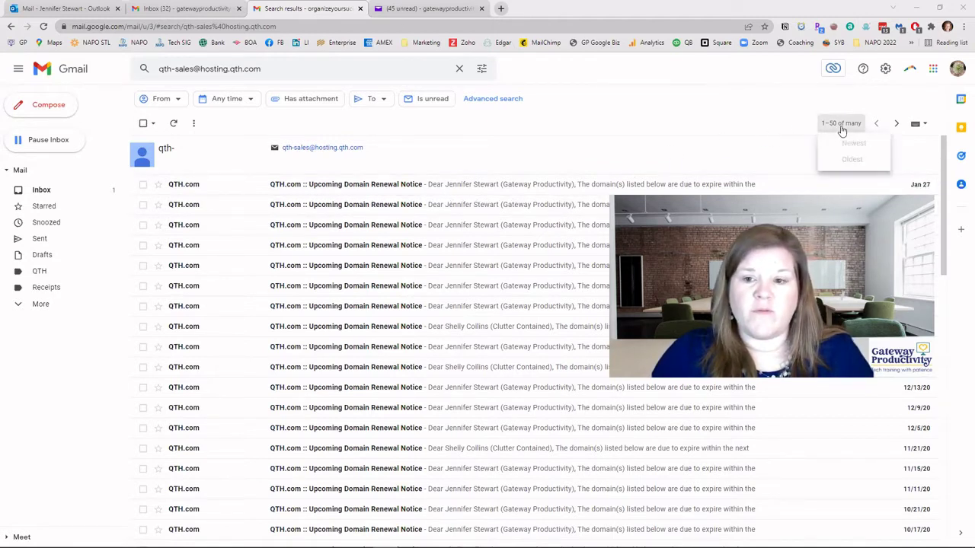
pyautogui.click(842, 130)
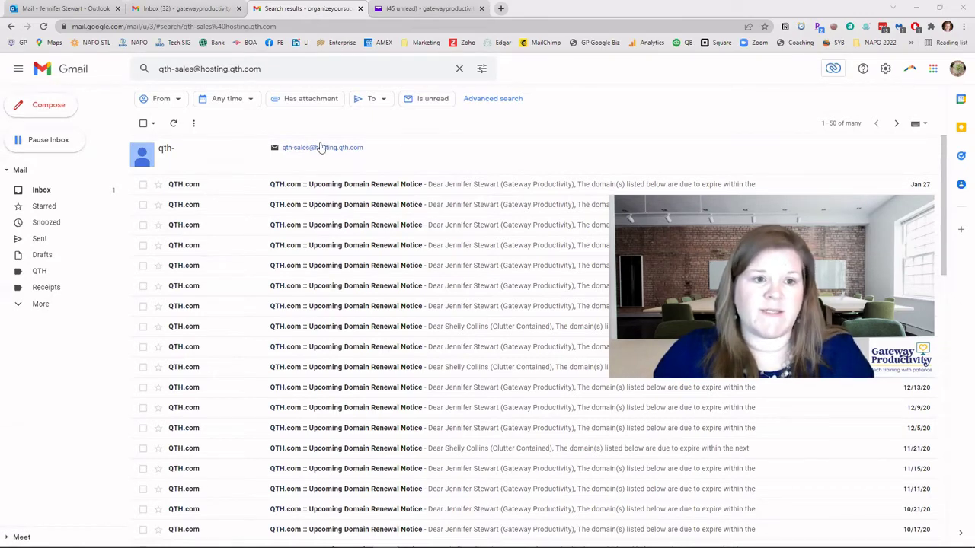
pyautogui.click(143, 124)
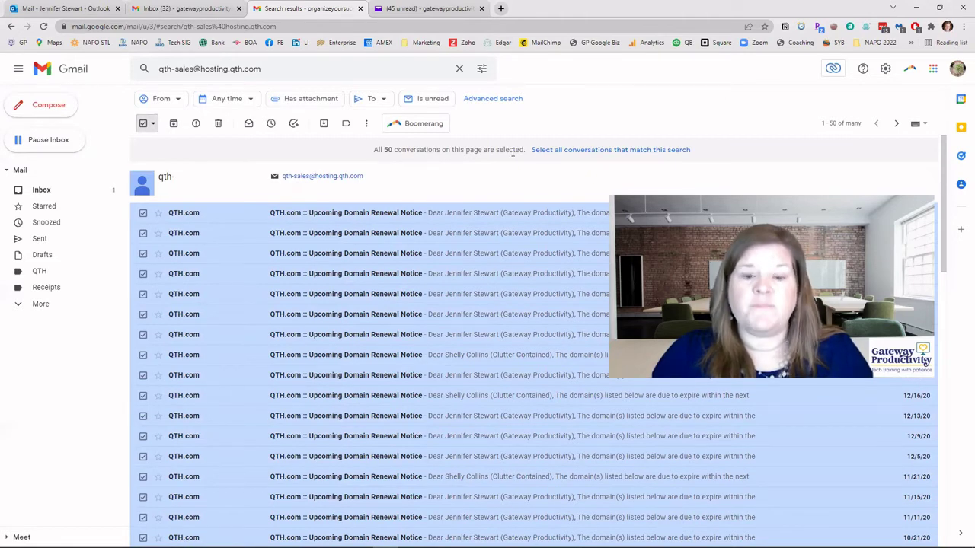
pyautogui.click(582, 150)
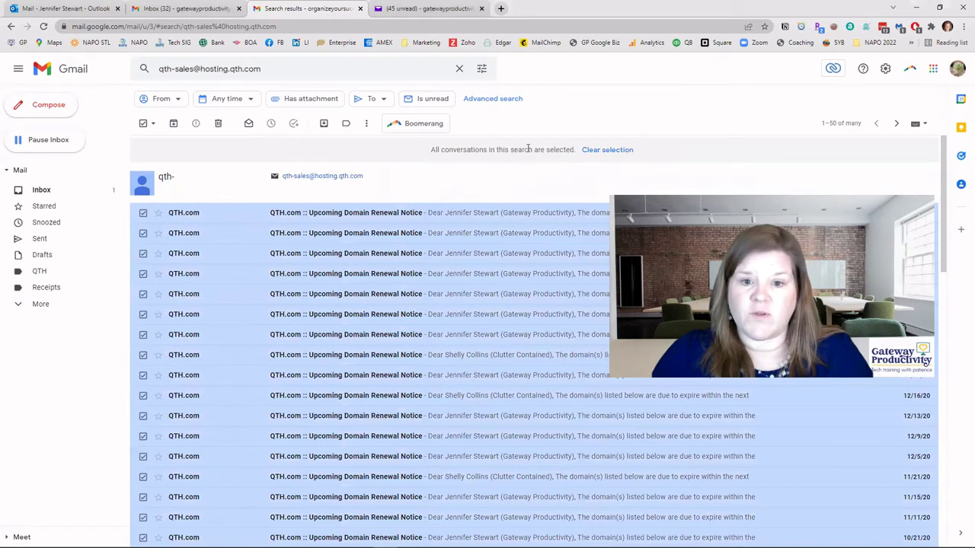
pyautogui.click(618, 150)
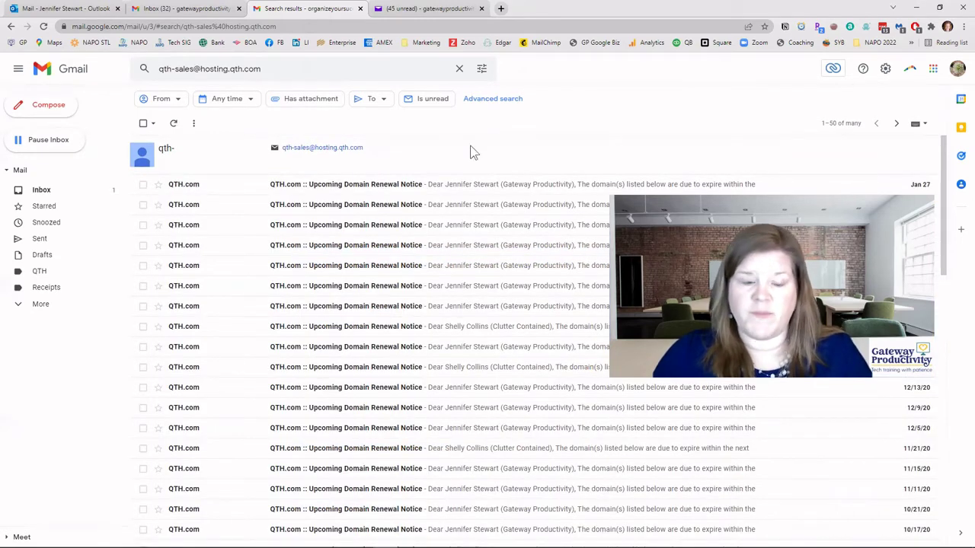
# - Select the QTH.com results on the page and extend the selection to all conversations matching the search
pyautogui.click(142, 123)
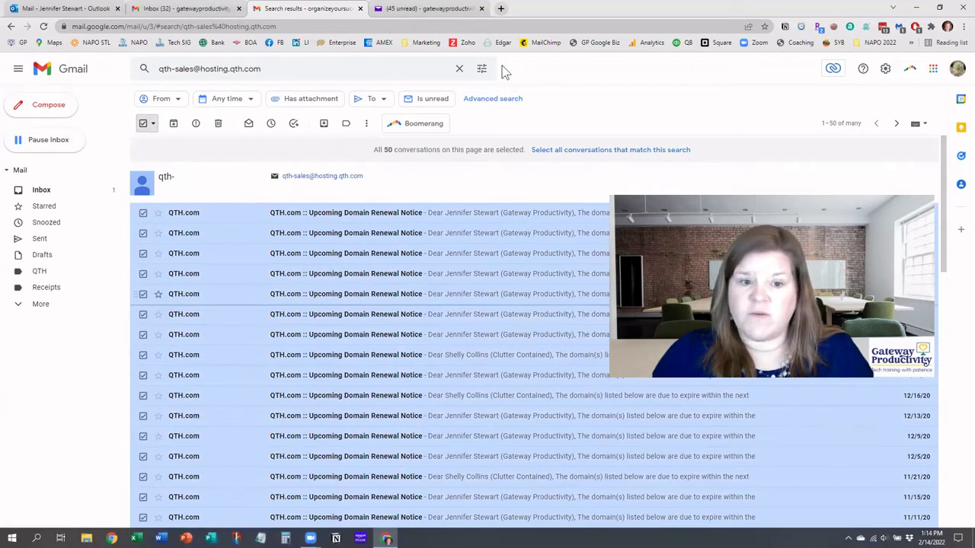
pyautogui.click(572, 149)
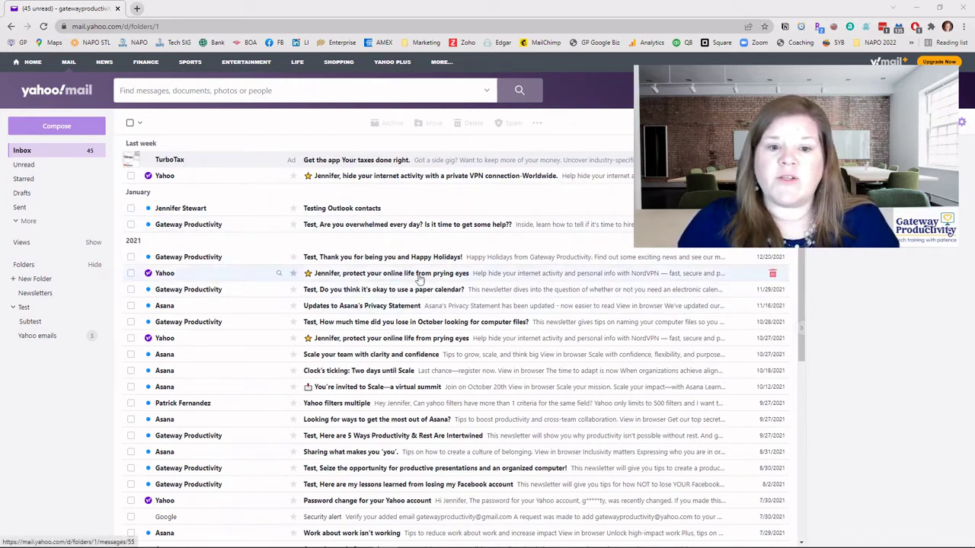
# - In Yahoo Mail, open Yahoo's message about a private VPN connection and copy the sender's e-mail address
pyautogui.click(357, 181)
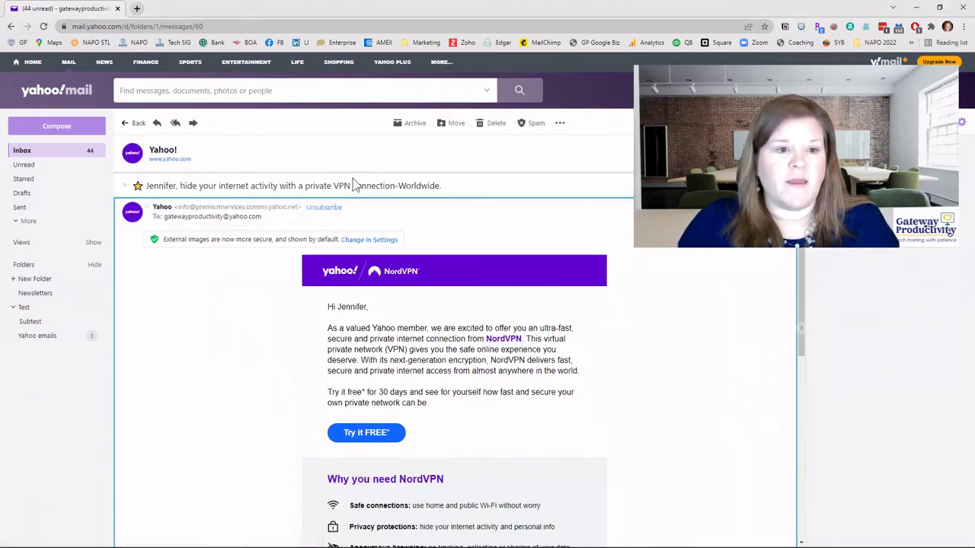
pyautogui.moveTo(297, 208)
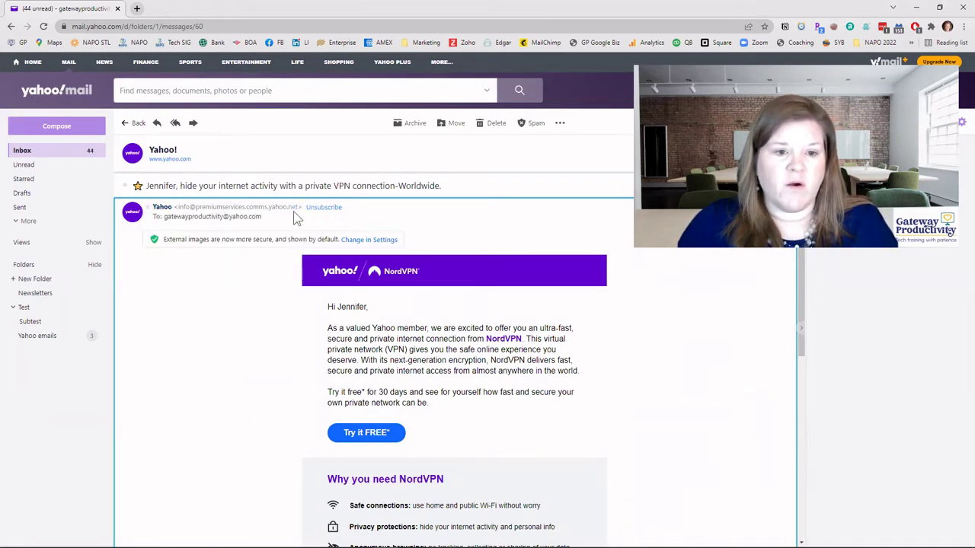
pyautogui.moveTo(297, 208); pyautogui.dragTo(183, 212)
pyautogui.click(271, 211)
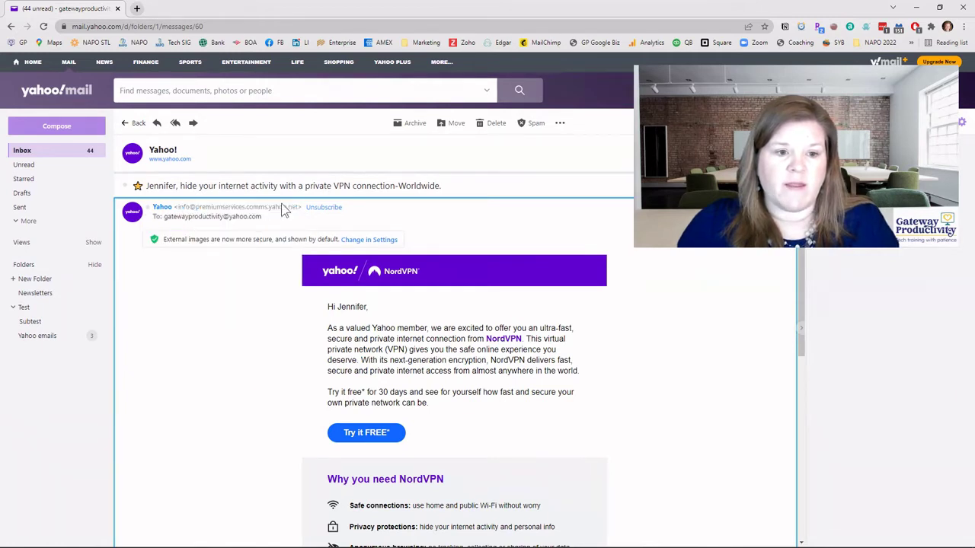
pyautogui.moveTo(298, 211); pyautogui.dragTo(179, 214)
pyautogui.rightClick(180, 213)
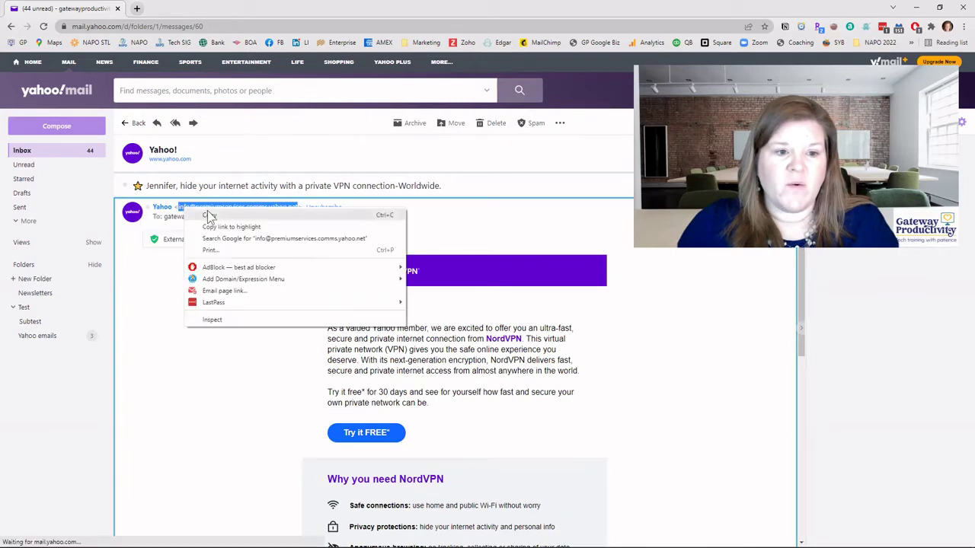
pyautogui.click(209, 219)
# - Search the Yahoo mailbox for the copied Yahoo sender's e-mail address
pyautogui.click(190, 89)
pyautogui.rightClick(190, 89)
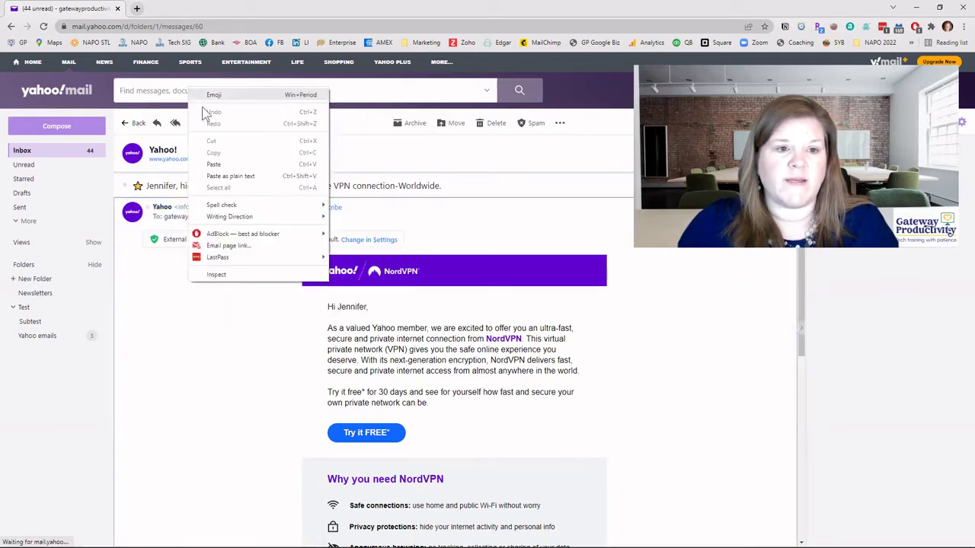
pyautogui.click(226, 163)
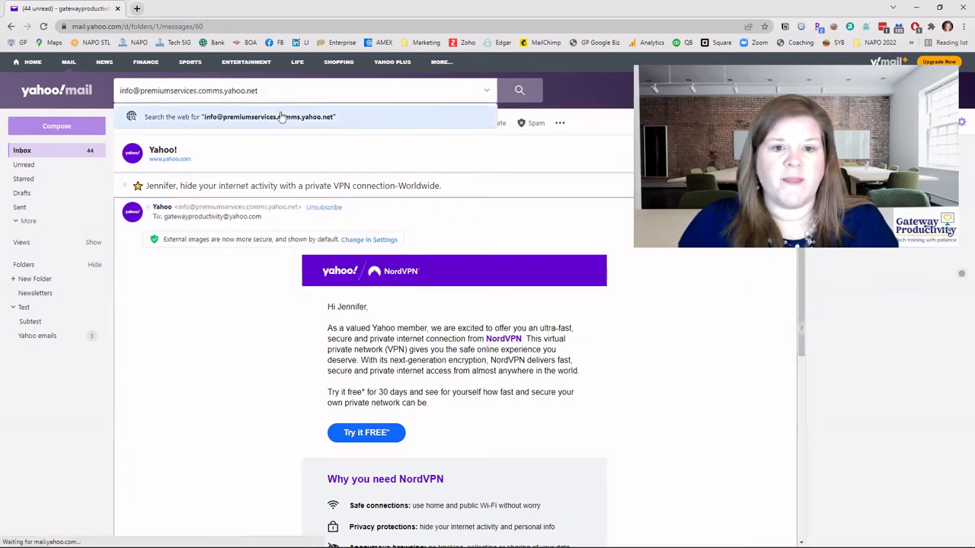
pyautogui.click(280, 112)
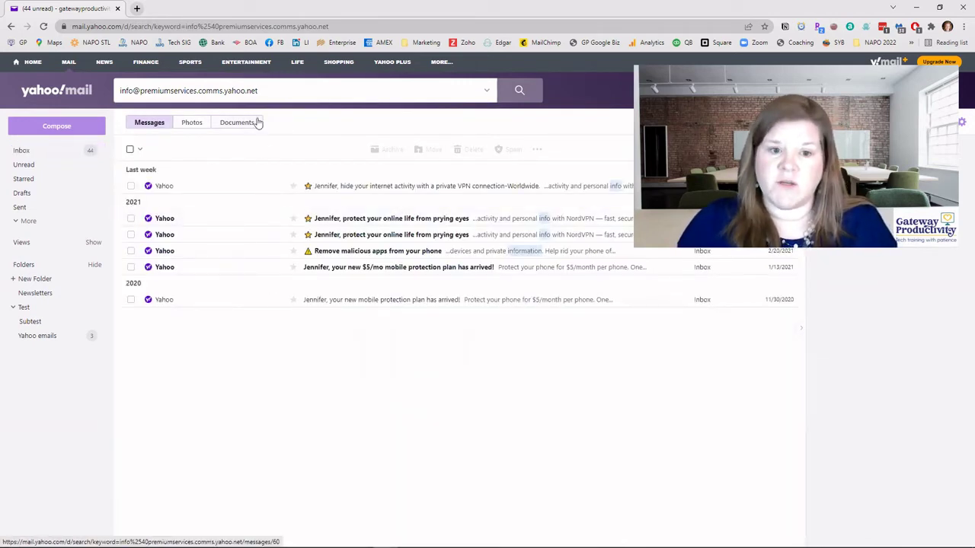
# - Select all the Yahoo sender's search results and view the folders available for moving them
pyautogui.click(130, 149)
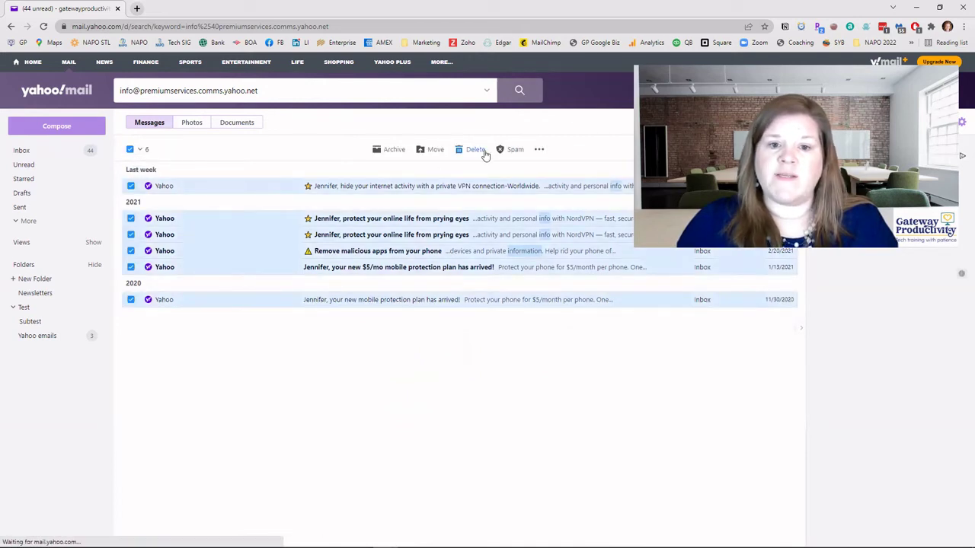
pyautogui.click(421, 150)
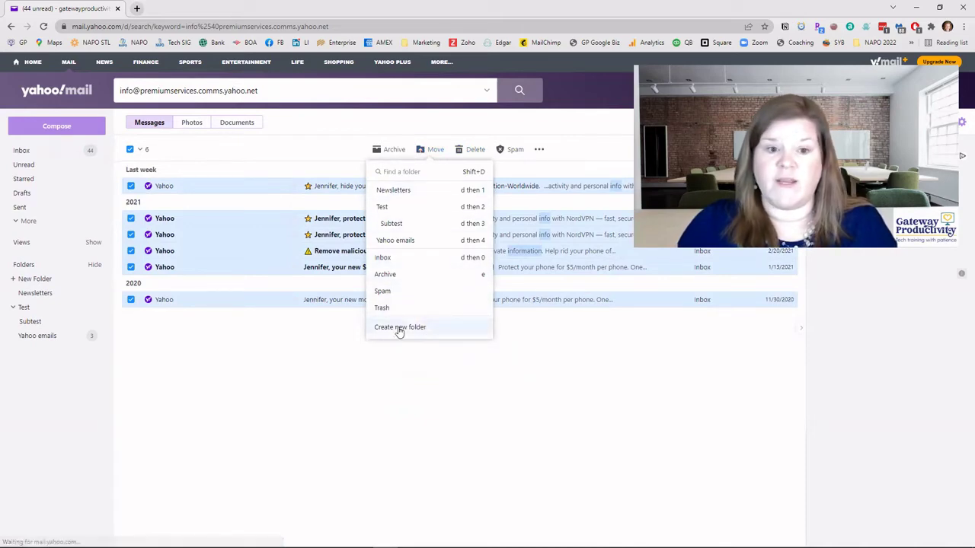
pyautogui.press('Escape')
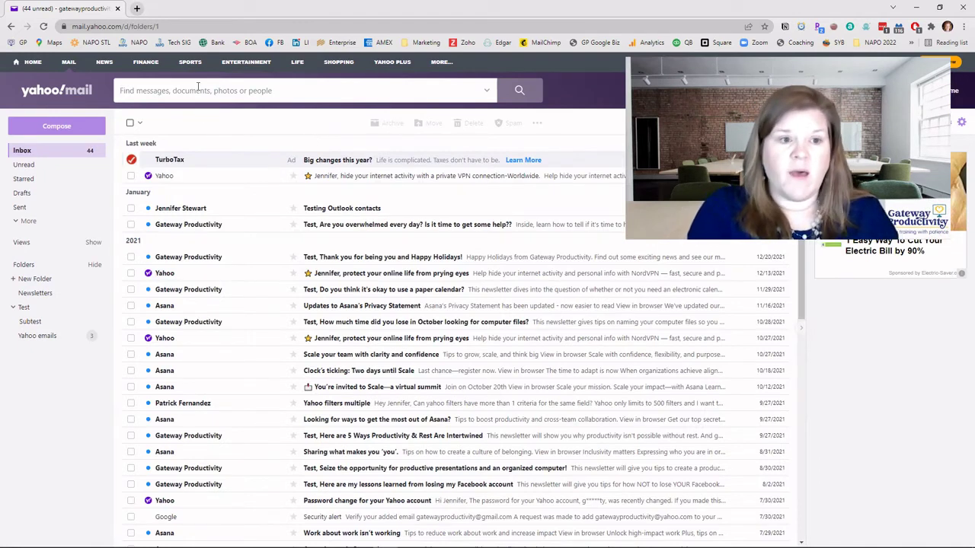
# - Search the Yahoo mailbox for "asana" and look through the senders of the matching messages
pyautogui.write('asana')
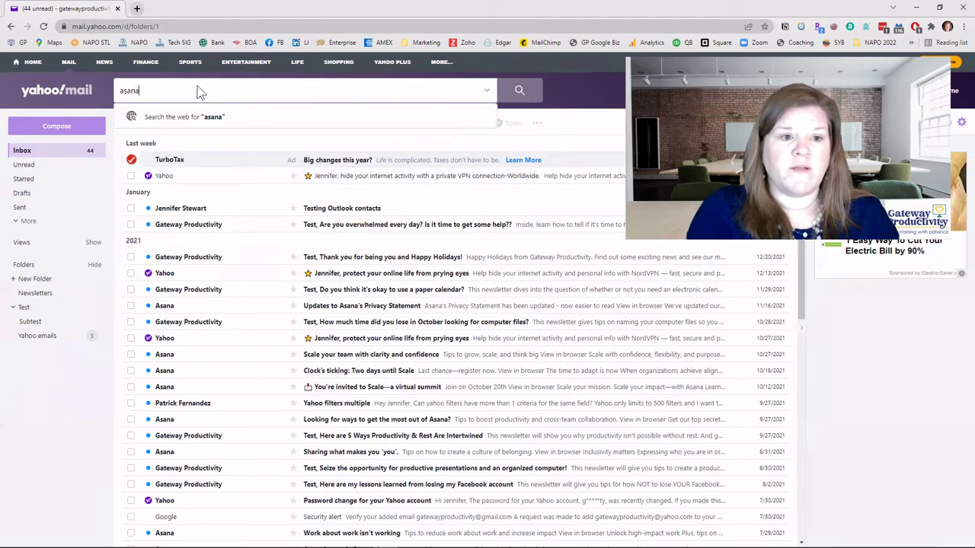
pyautogui.press('Return')
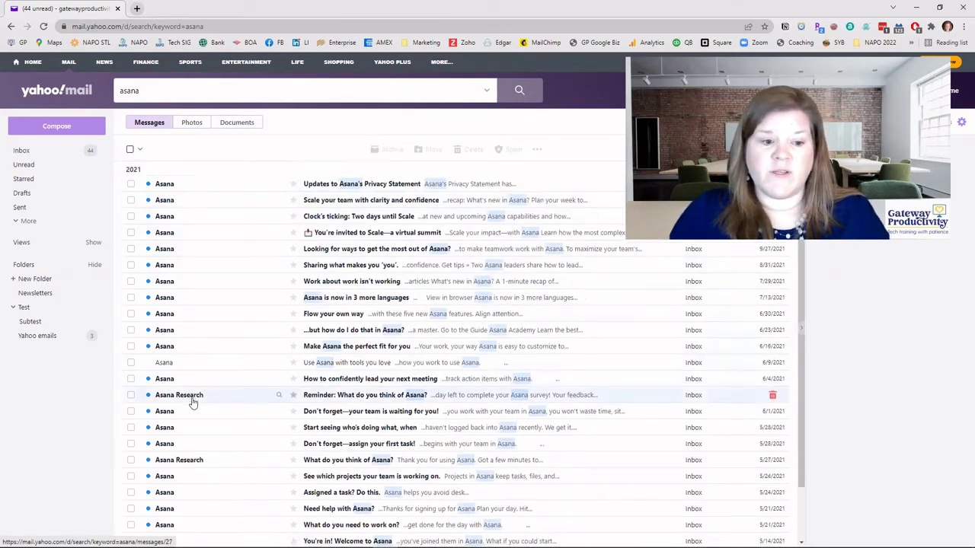
pyautogui.scroll(-1, 194, 399)
pyautogui.scroll(1, 196, 401)
pyautogui.scroll(1, 241, 333)
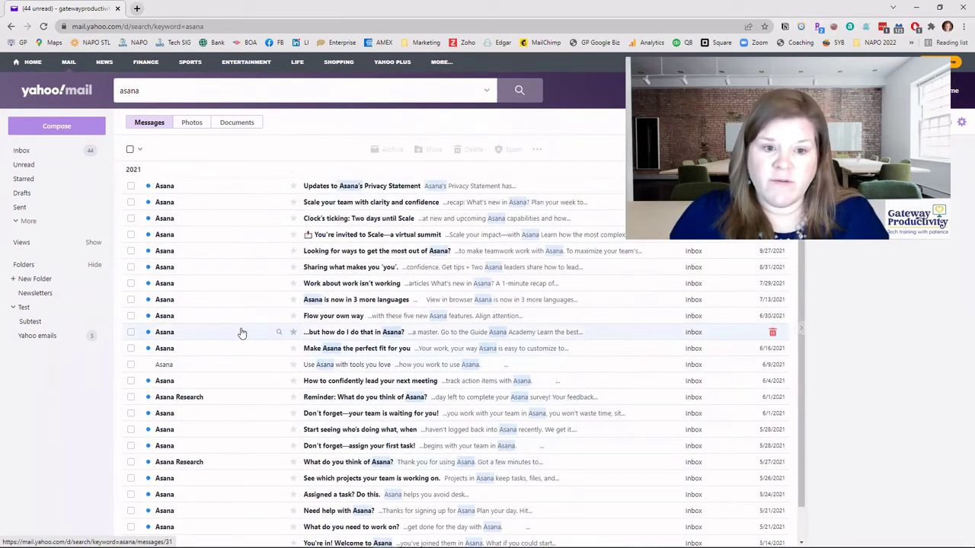
pyautogui.scroll(-1, 241, 332)
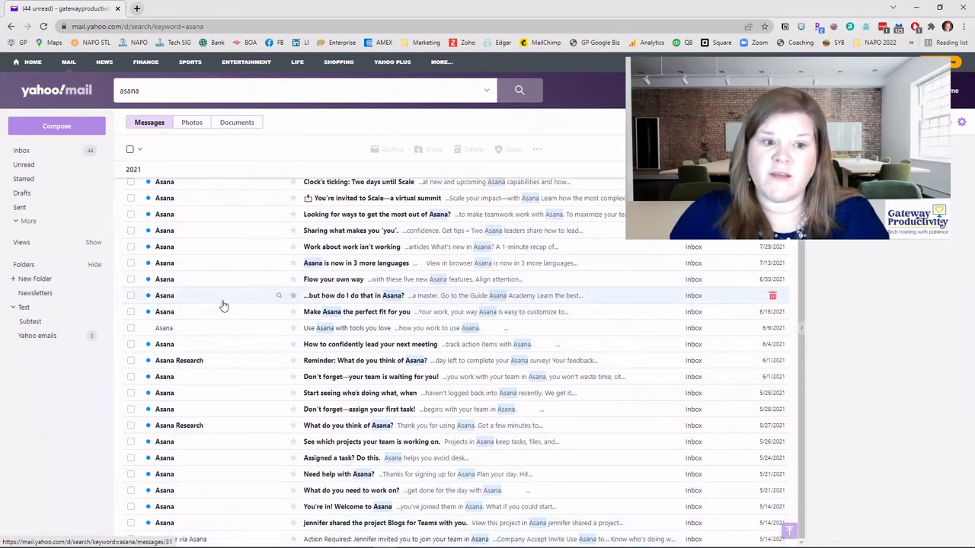
pyautogui.scroll(1, 221, 304)
pyautogui.scroll(1, 221, 304)
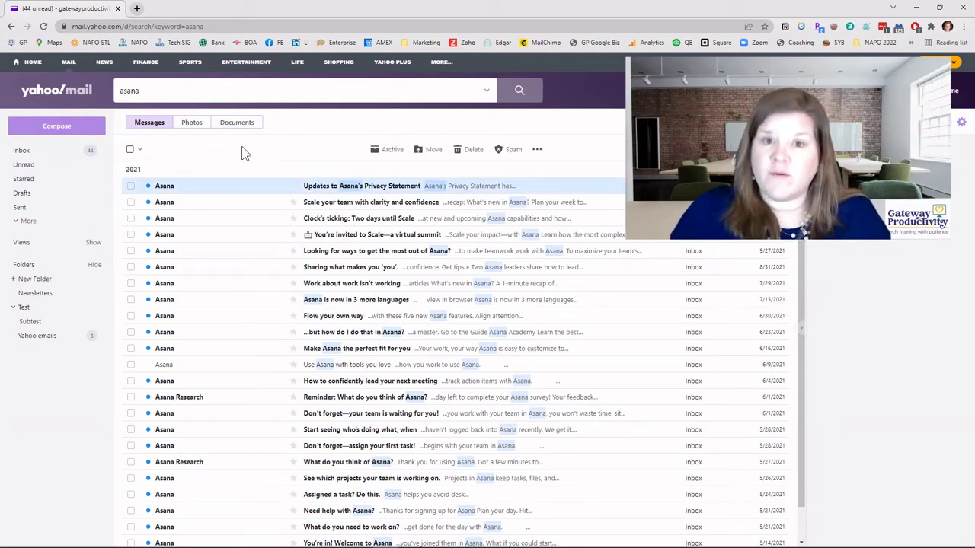
# - Select three scattered Asana messages plus the consecutive range from the privacy statement update to "Flow your own way", and clear the whole selection
pyautogui.click(130, 185)
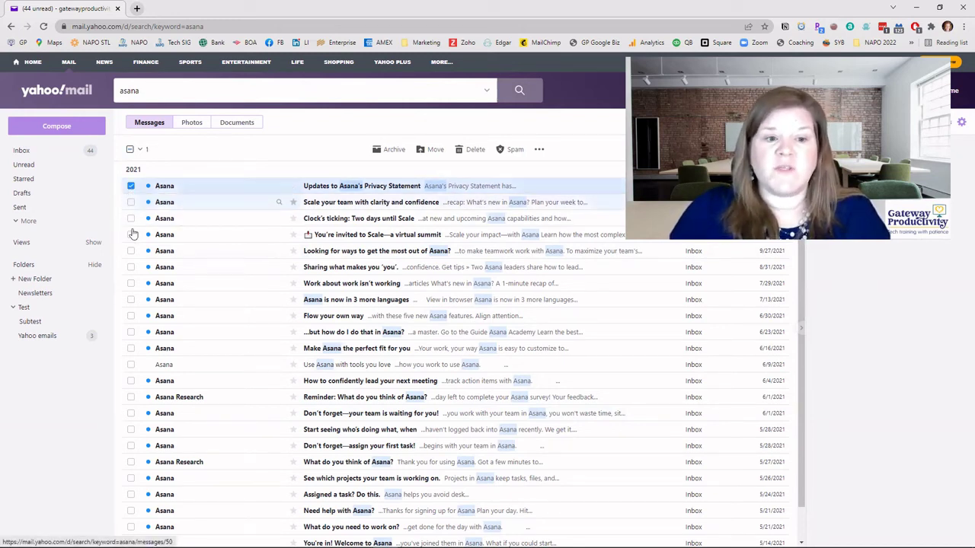
pyautogui.click(131, 332)
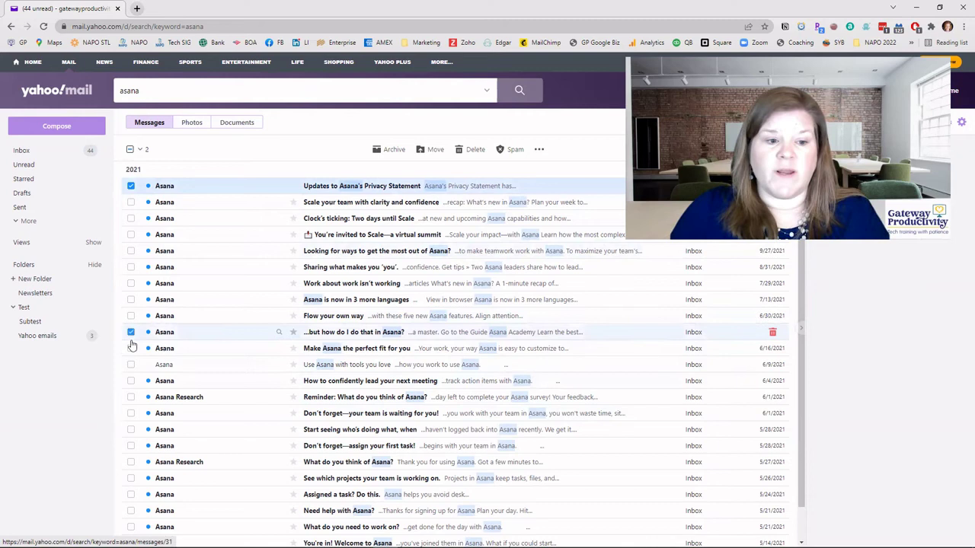
pyautogui.click(131, 446)
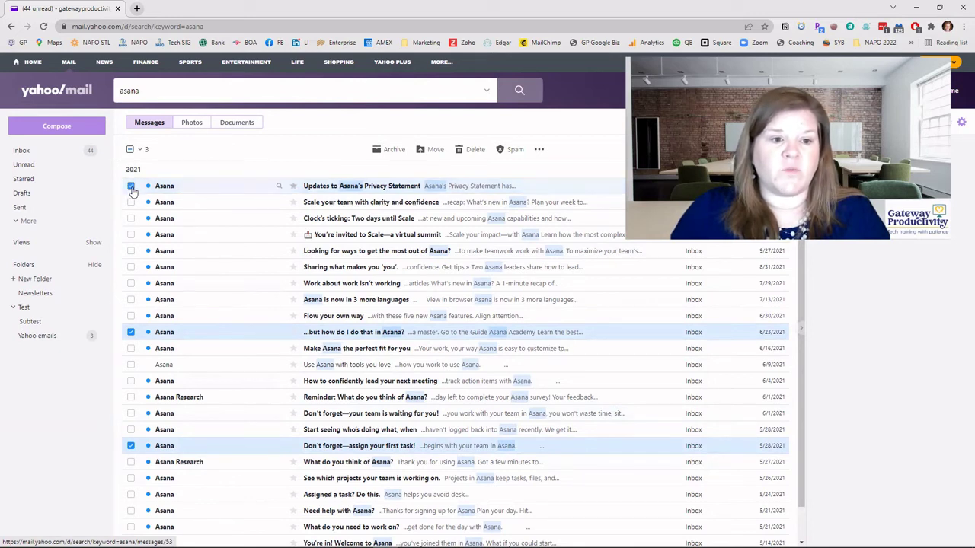
pyautogui.keyDown('shift'); pyautogui.click(131, 316); pyautogui.keyUp('shift')
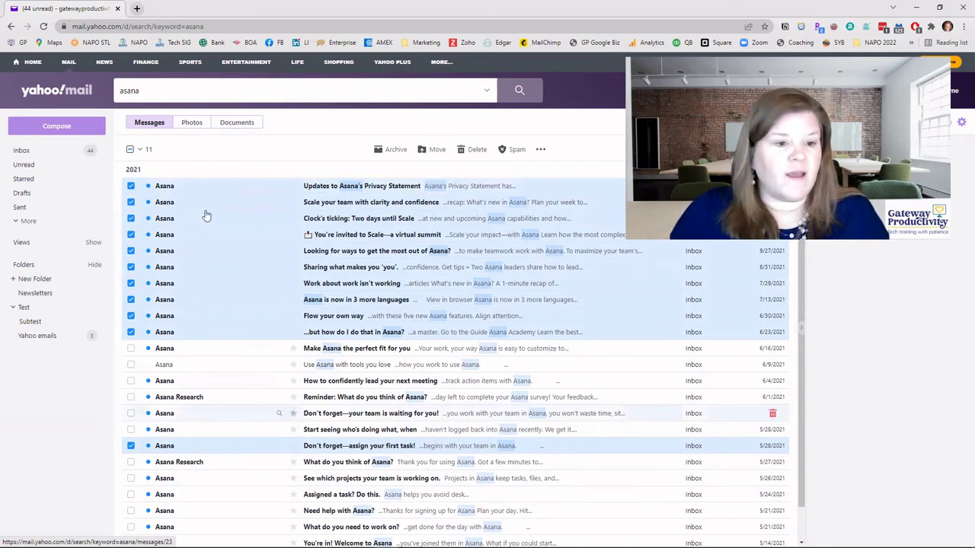
pyautogui.click(129, 150)
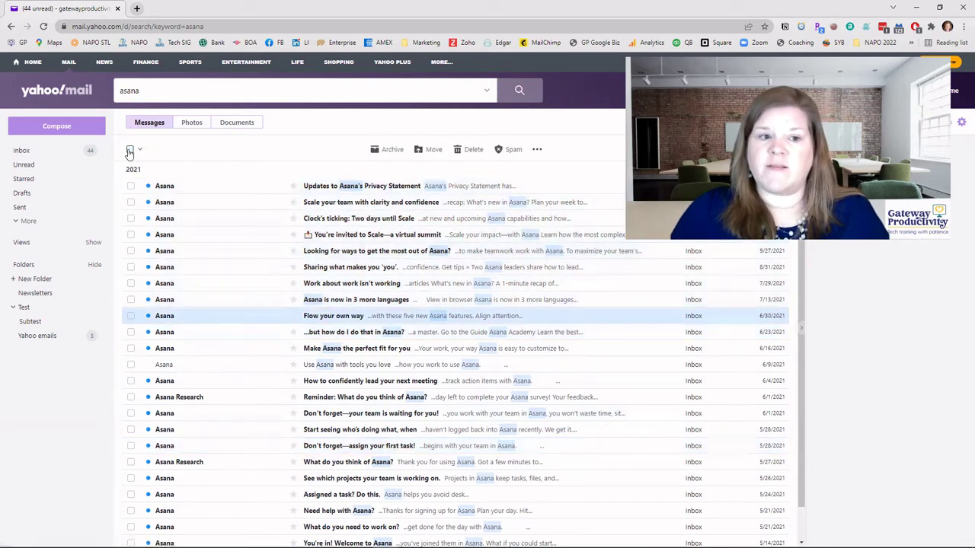